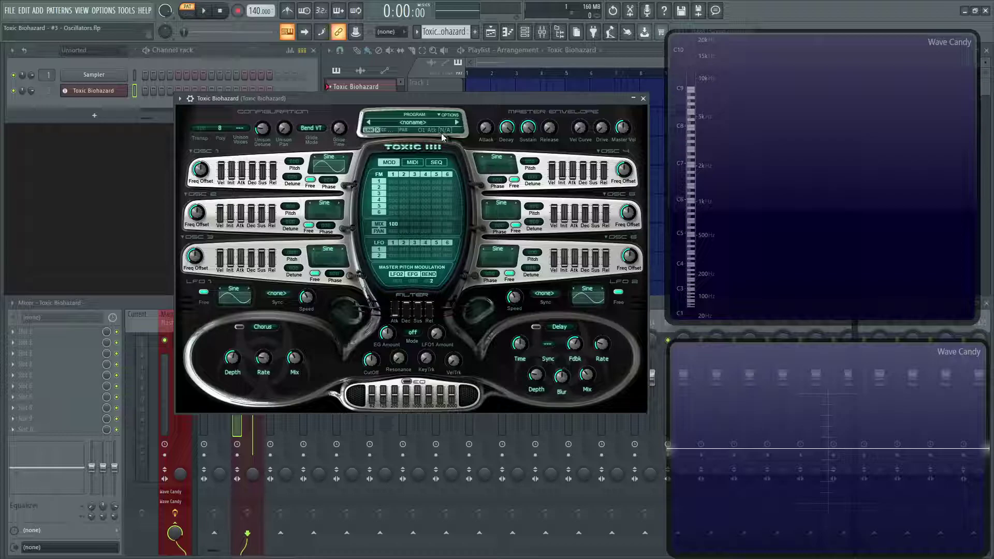
# Reset the synth program to its defaults and audition the basic sine sound with repeated F5 notes.
pyautogui.click(450, 114)
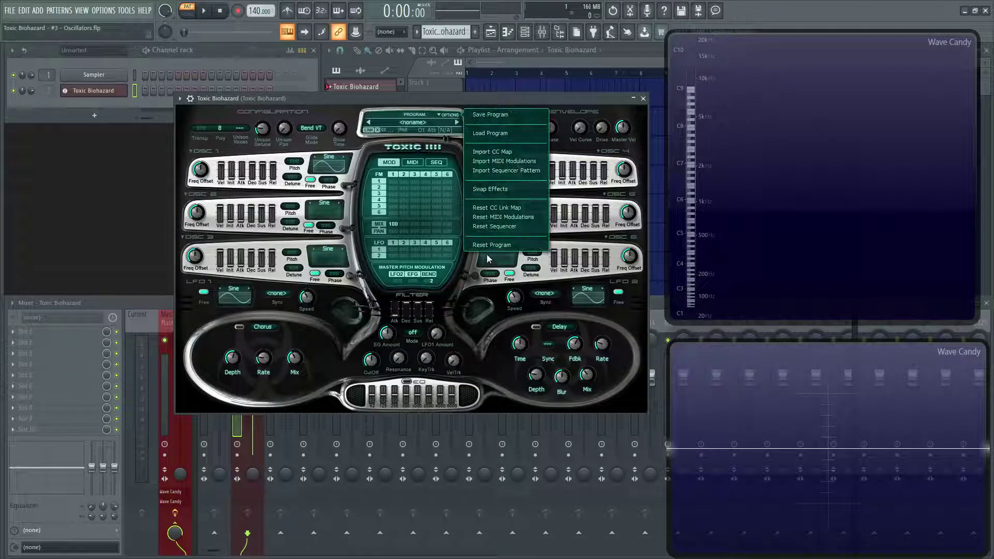
pyautogui.click(490, 244)
pyautogui.click(453, 122)
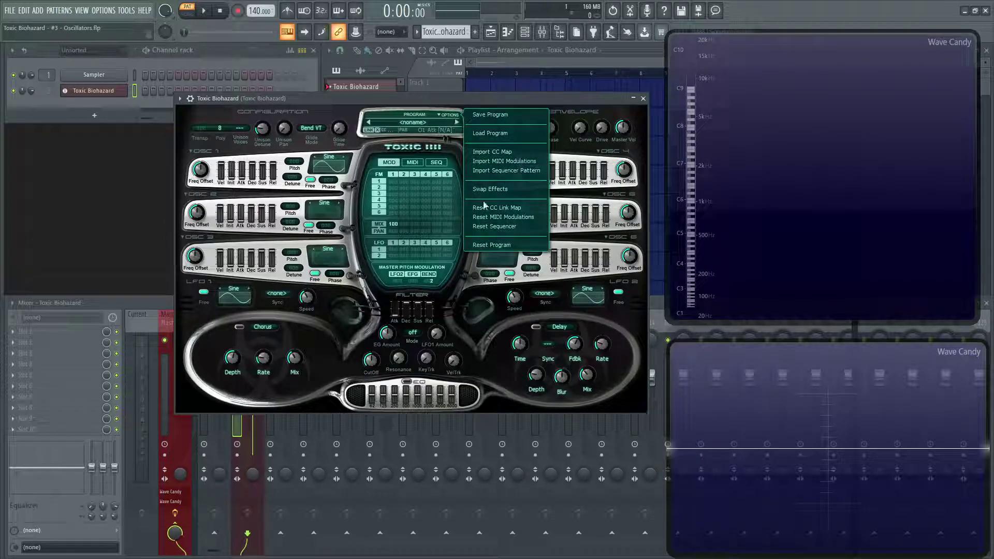
pyautogui.click(494, 246)
pyautogui.press('r')
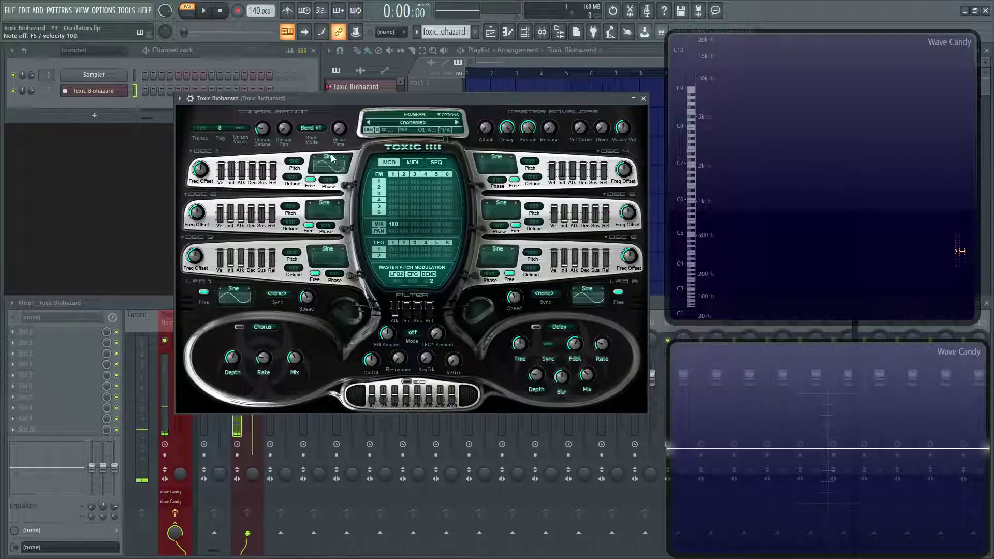
pyautogui.moveTo(623, 128)
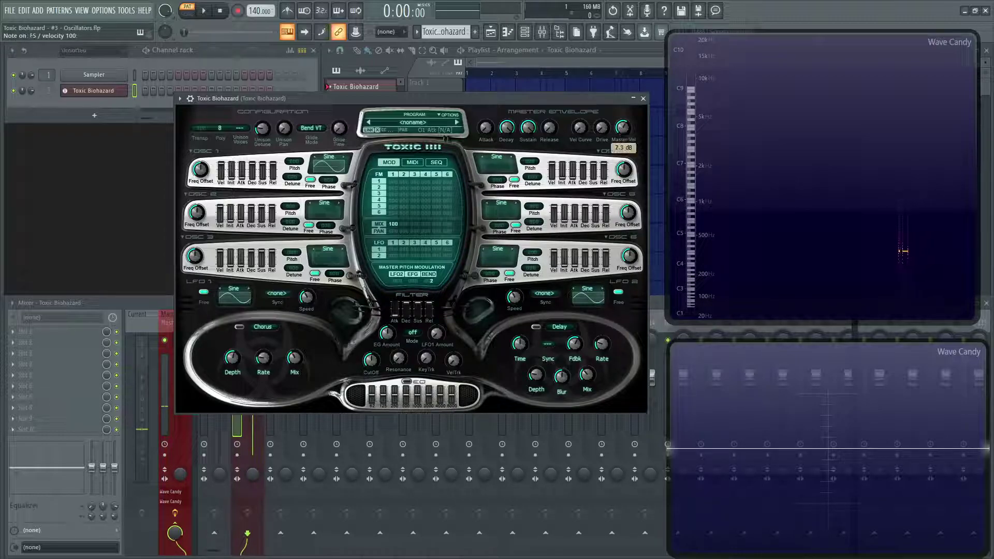
pyautogui.press('v')
pyautogui.press('v')
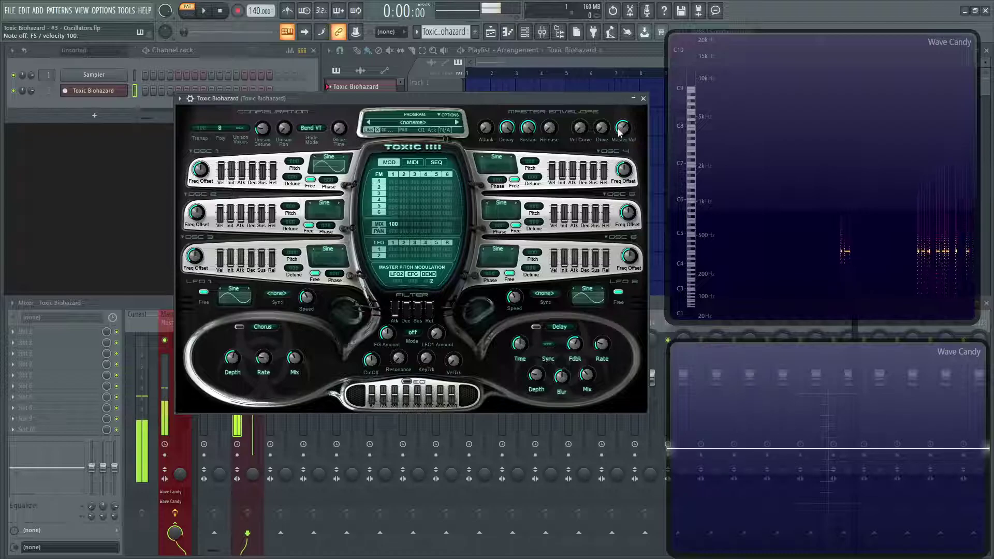
# Toggle oscillator 1 off and back on, and audition it with a short run of notes up to F5.
pyautogui.click(332, 171)
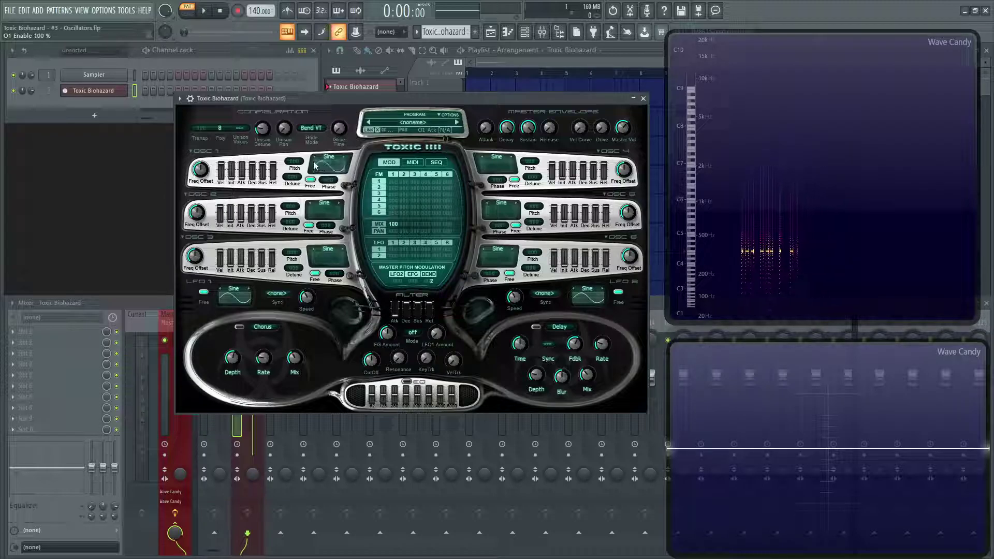
pyautogui.click(342, 169)
pyautogui.press('w')
pyautogui.press('e')
pyautogui.press('r')
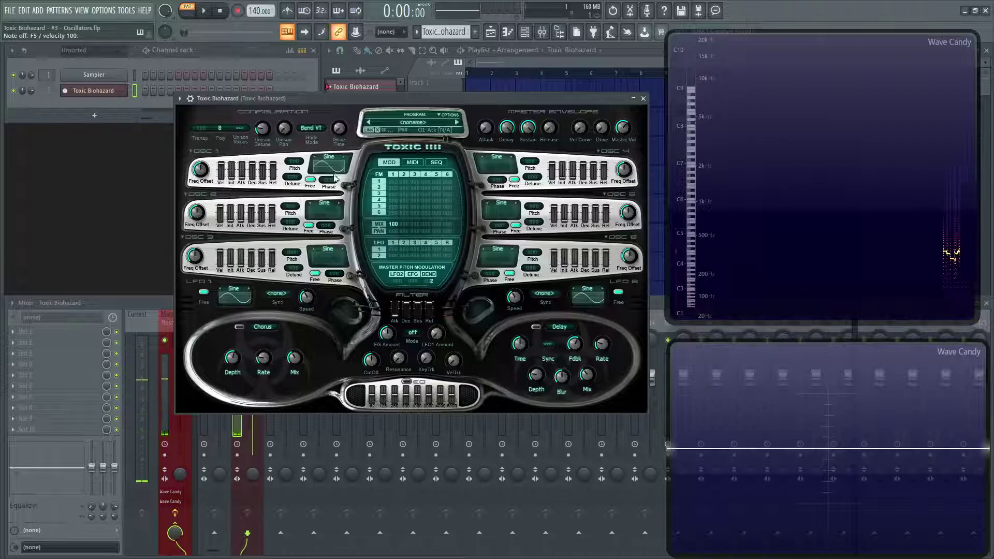
# Switch oscillators 2, 3 and 4 on and back off.
pyautogui.click(334, 217)
pyautogui.click(328, 250)
pyautogui.click(328, 250)
pyautogui.click(332, 259)
pyautogui.click(326, 216)
pyautogui.click(326, 257)
pyautogui.click(496, 166)
pyautogui.click(496, 166)
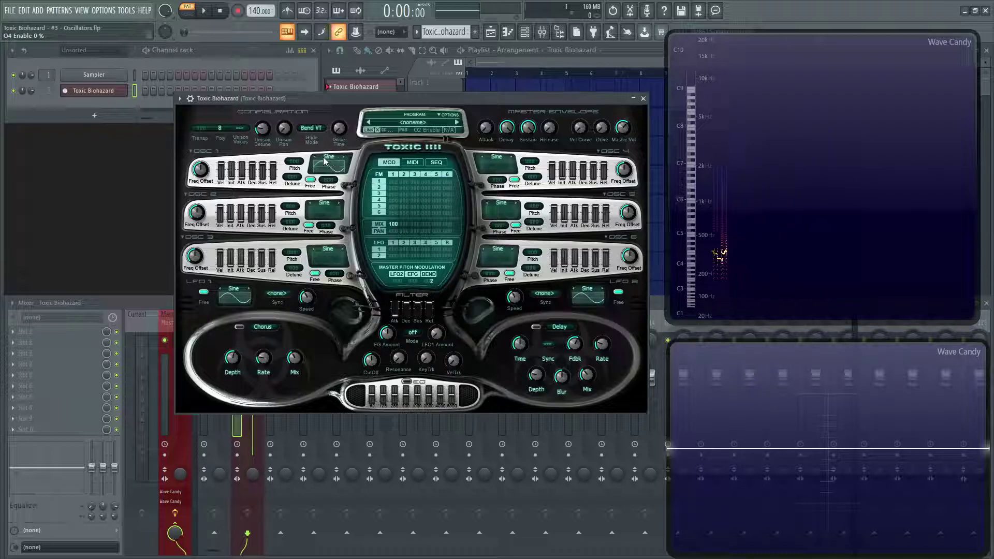
# Try the Sine 2 waveform on oscillator 1 and return it to Sine.
pyautogui.click(332, 160)
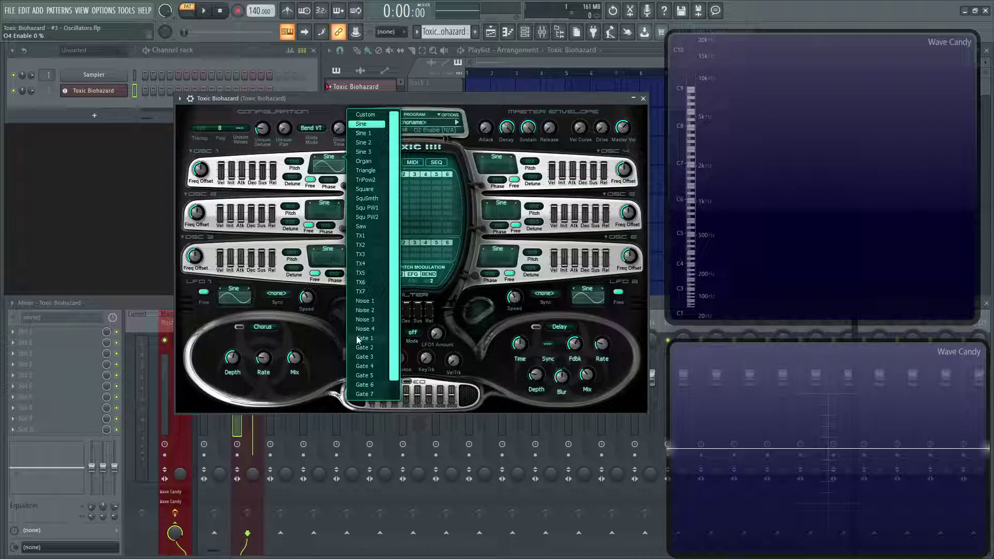
pyautogui.click(311, 151)
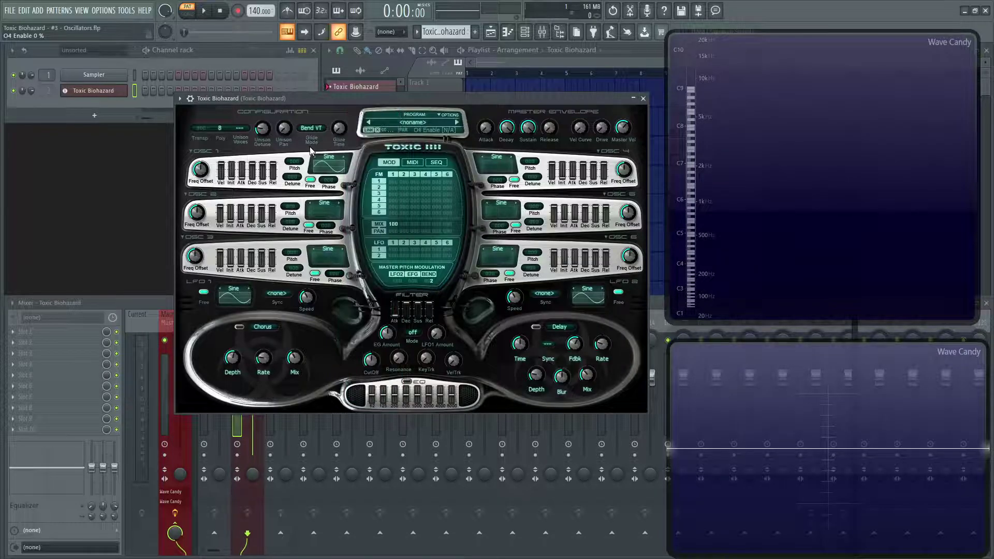
pyautogui.click(344, 158)
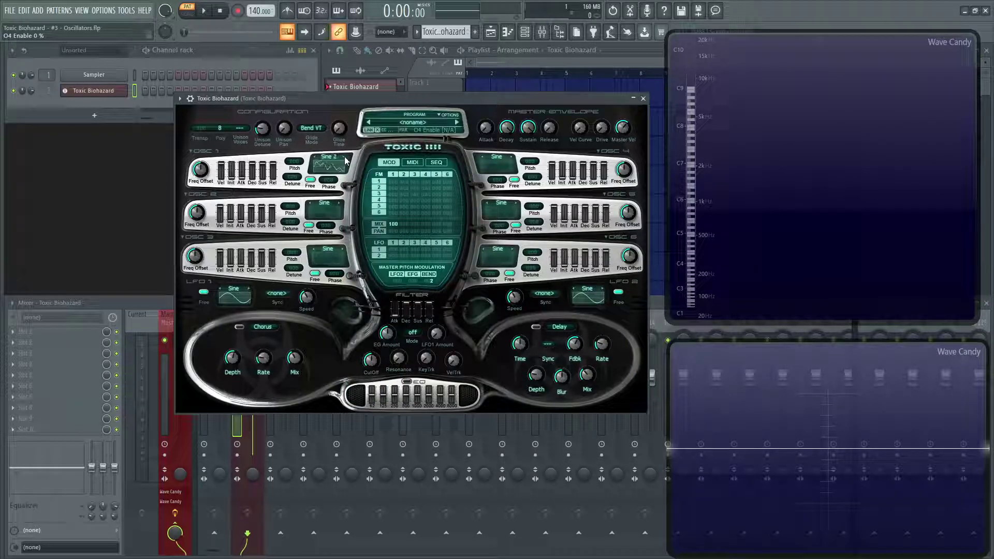
pyautogui.click(316, 157)
# Look through oscillator 1's available waveforms from Custom to Gate 9, keeping Sine selected.
pyautogui.click(329, 161)
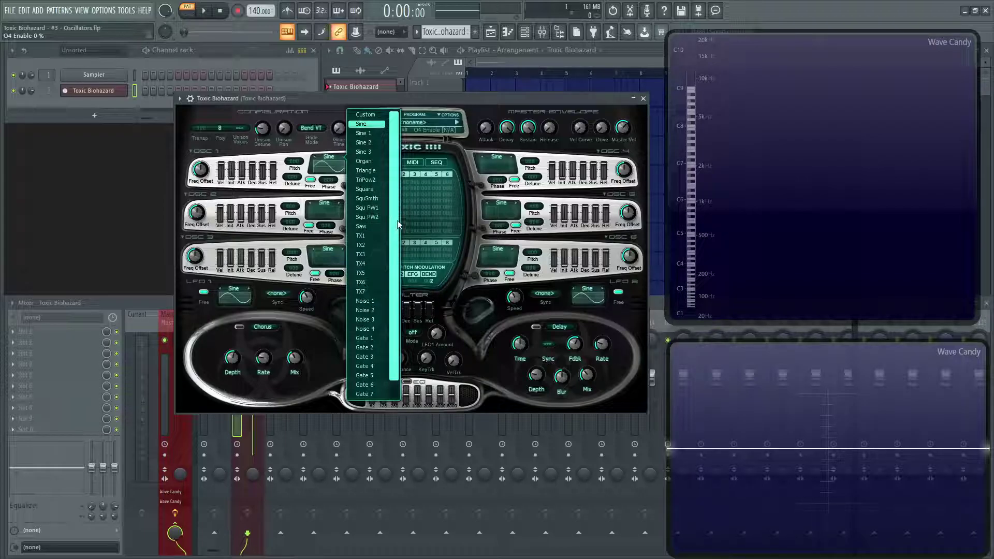
pyautogui.moveTo(396, 226); pyautogui.dragTo(393, 282)
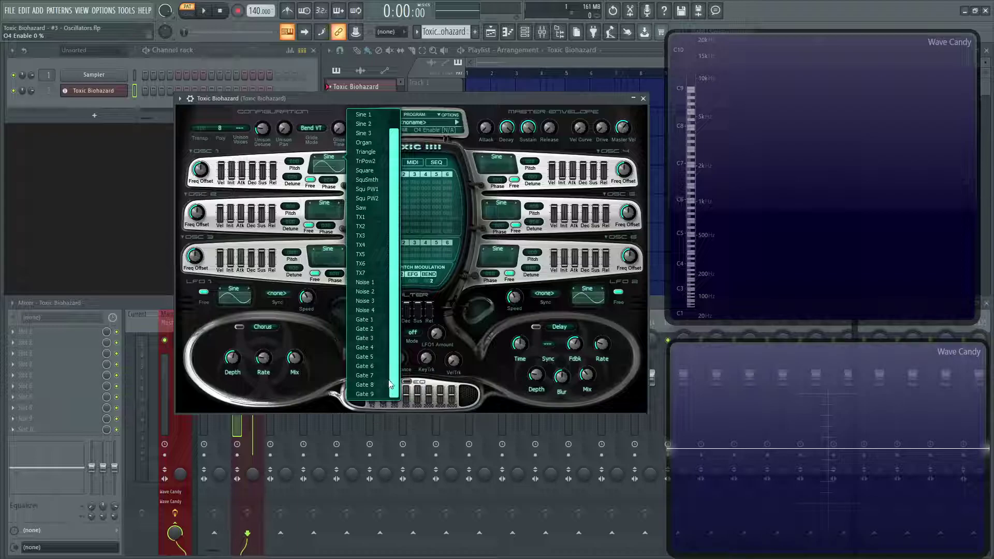
pyautogui.moveTo(397, 321); pyautogui.dragTo(397, 294)
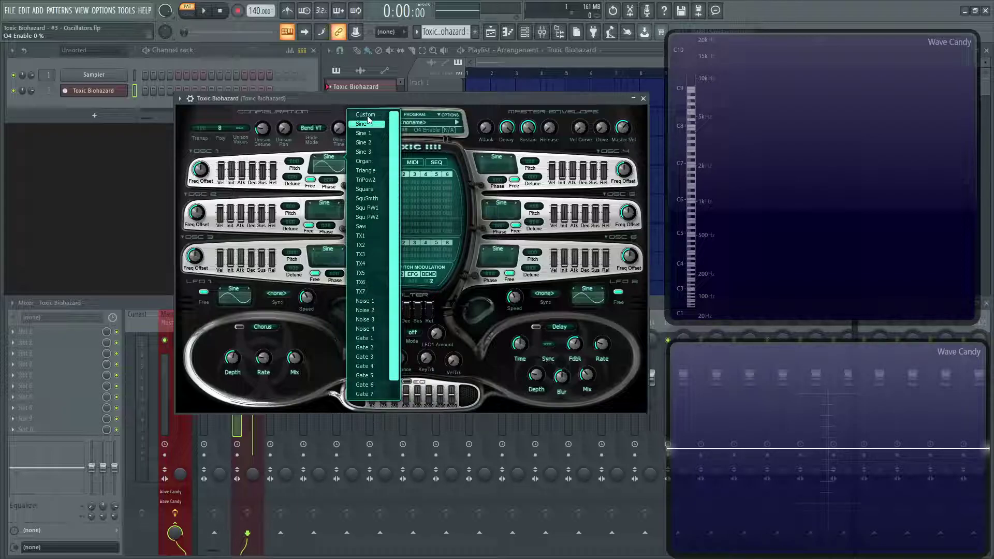
pyautogui.click(409, 103)
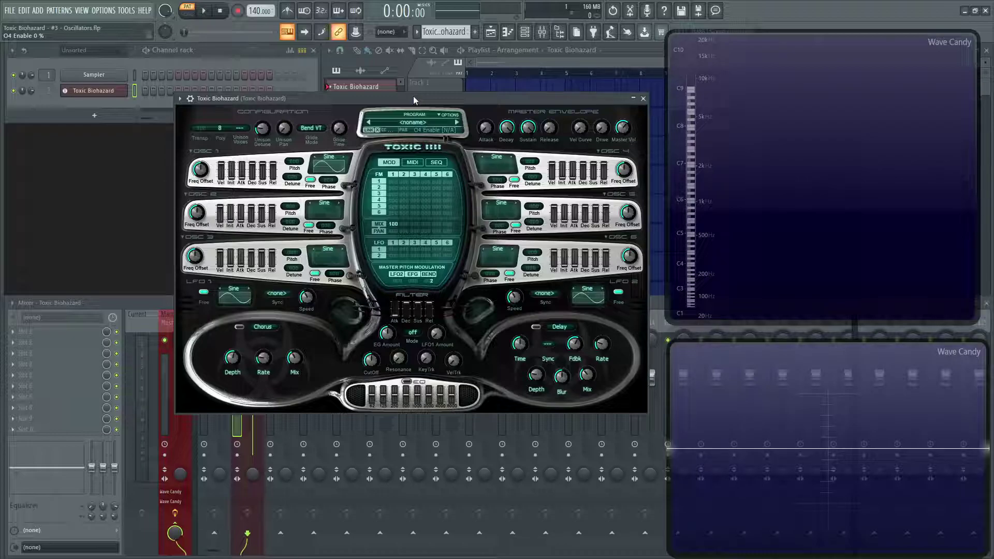
pyautogui.click(331, 158)
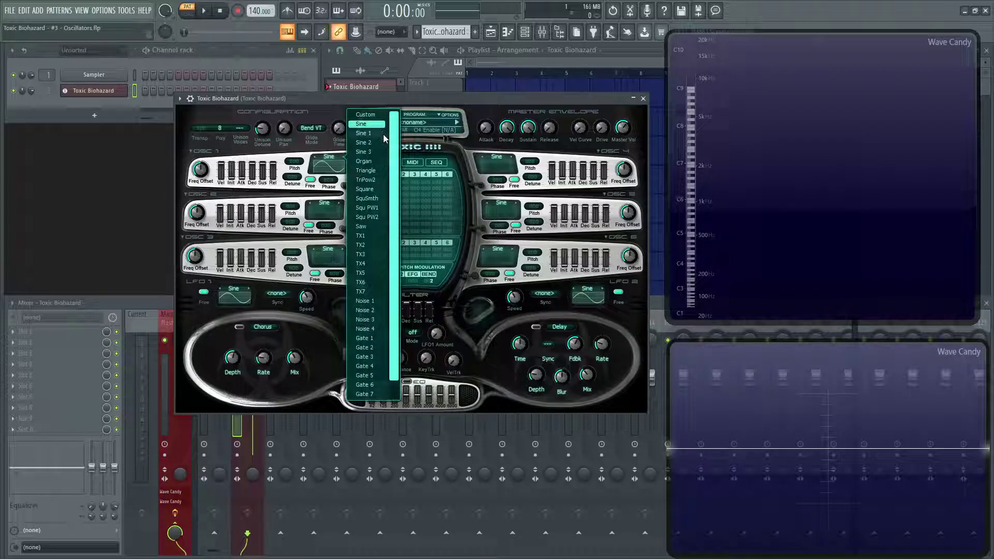
pyautogui.click(379, 98)
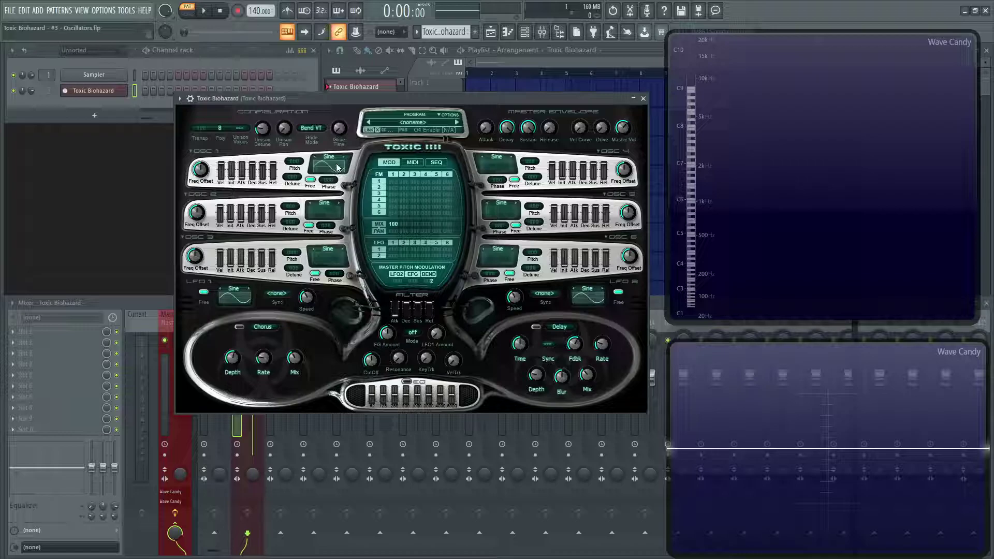
# Try oscillator 1's frequency offset and audition it with E5 notes.
pyautogui.moveTo(200, 170)
pyautogui.mouseDown()
pyautogui.moveTo(200, 199)
pyautogui.moveTo(200, 134)
pyautogui.moveTo(203, 178)
pyautogui.mouseUp()
pyautogui.press('e')
pyautogui.press('e')
# Audition oscillator 1 with repeated E4 notes and lengthen its envelope attack for comparison.
pyautogui.press('c')
pyautogui.press('c')
pyautogui.press('c')
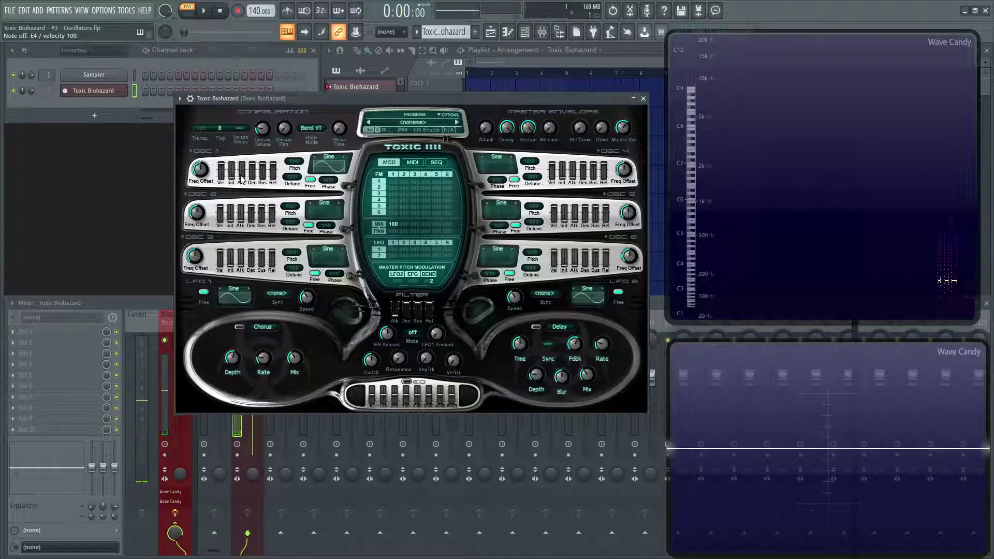
pyautogui.press('c')
pyautogui.press('c')
pyautogui.press('c')
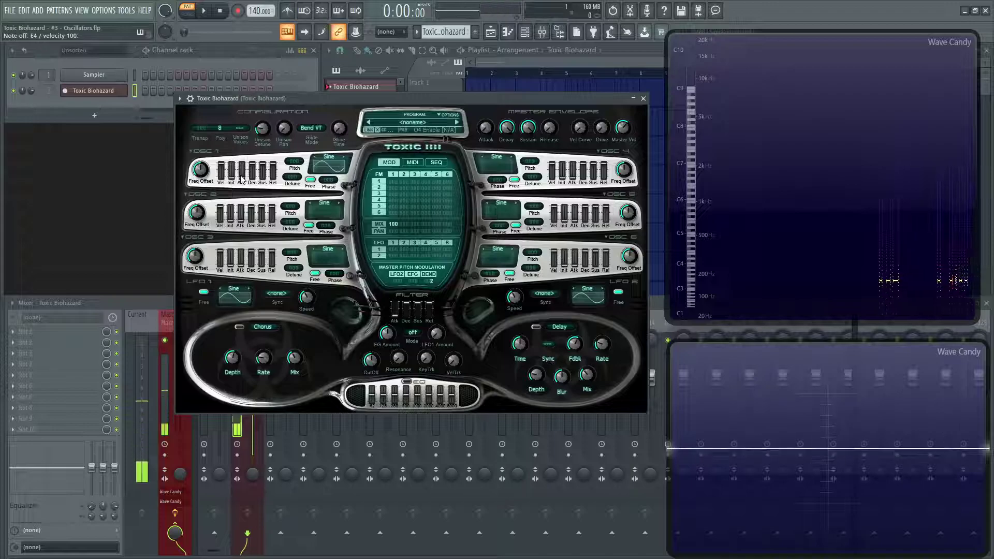
pyautogui.press('c')
pyautogui.moveTo(243, 176); pyautogui.dragTo(242, 176)
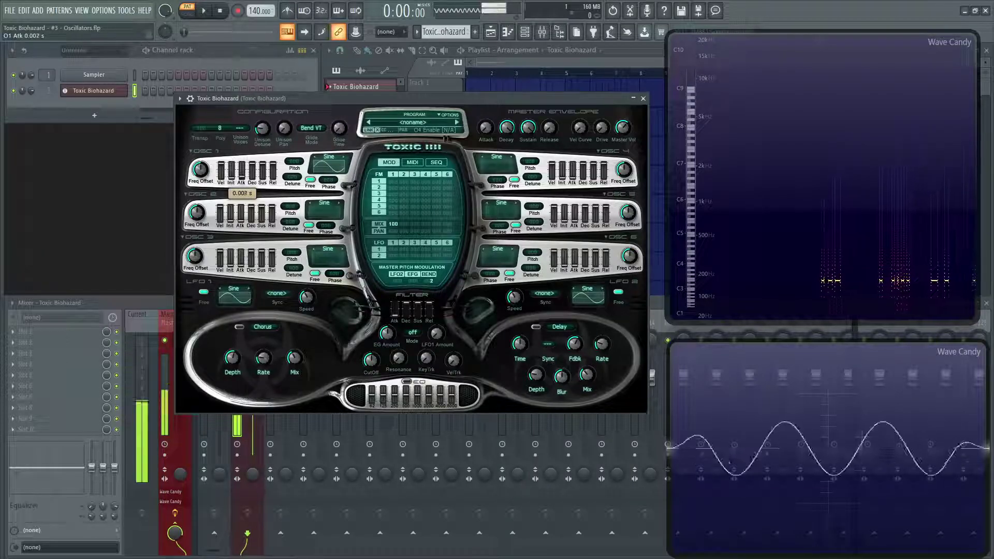
pyautogui.moveTo(242, 177); pyautogui.dragTo(241, 169)
pyautogui.press('c')
pyautogui.press('c')
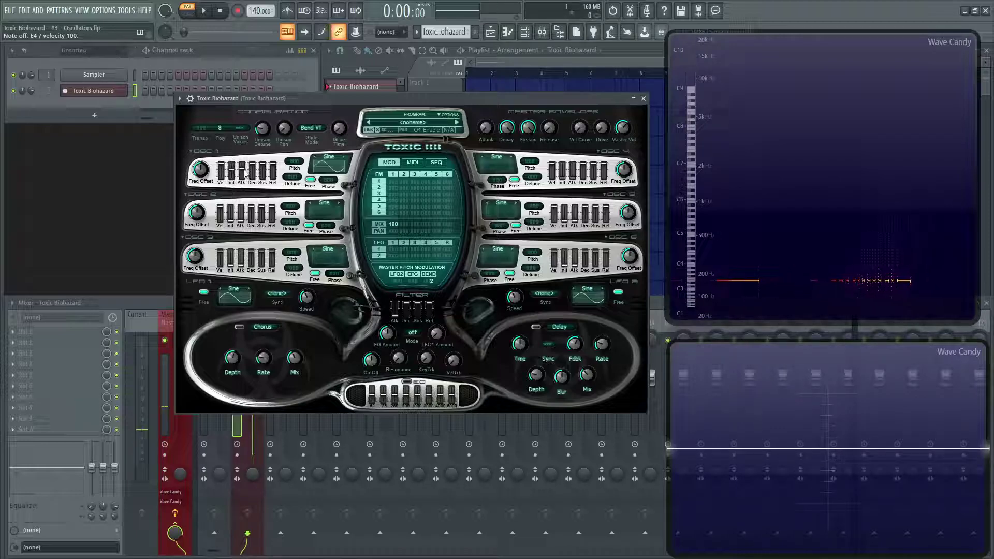
pyautogui.moveTo(244, 170); pyautogui.dragTo(243, 168)
pyautogui.press('c')
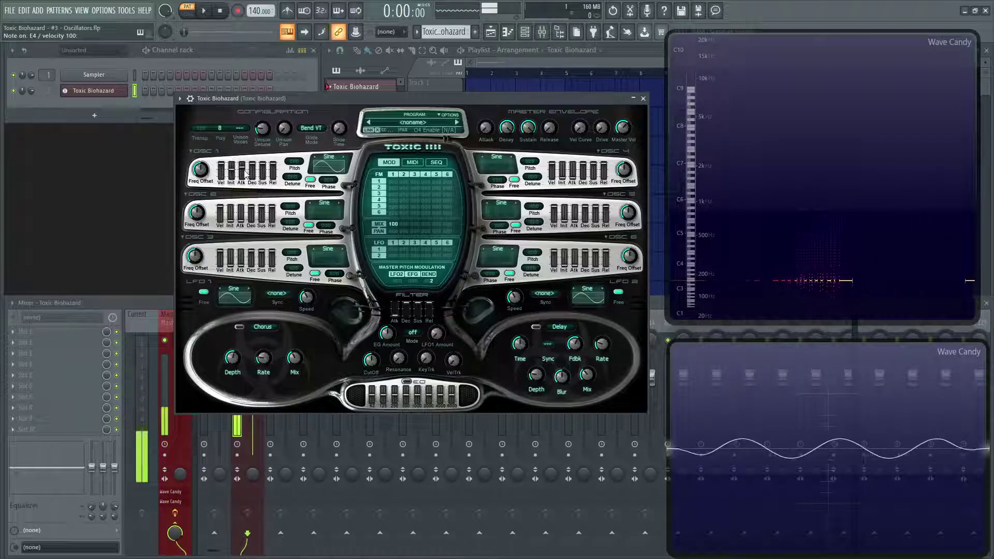
# Try different initial levels for oscillator 1's envelope, including 0 %, while playing E4 notes.
pyautogui.moveTo(231, 170); pyautogui.dragTo(233, 181)
pyautogui.press('c')
pyautogui.press('c')
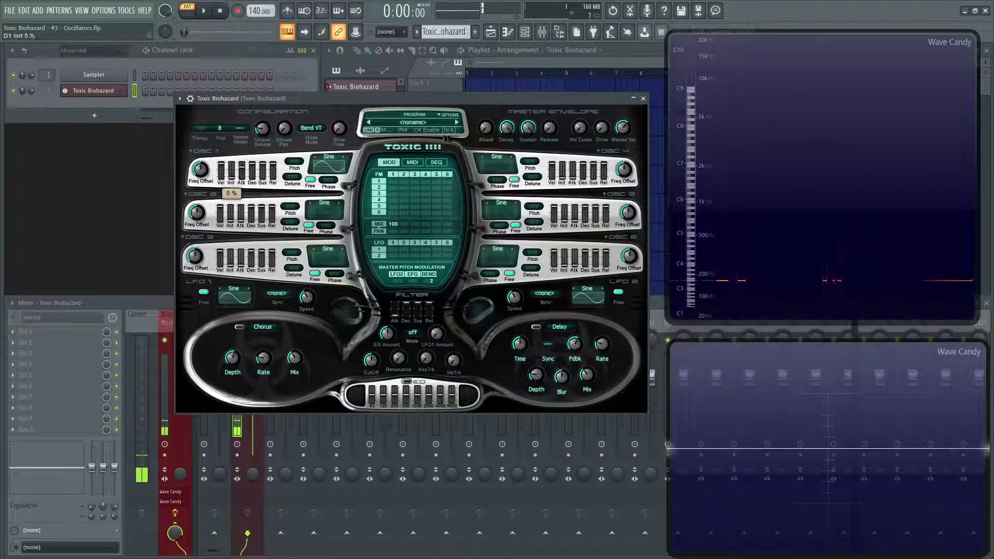
pyautogui.moveTo(231, 178); pyautogui.dragTo(231, 174)
pyautogui.press('c')
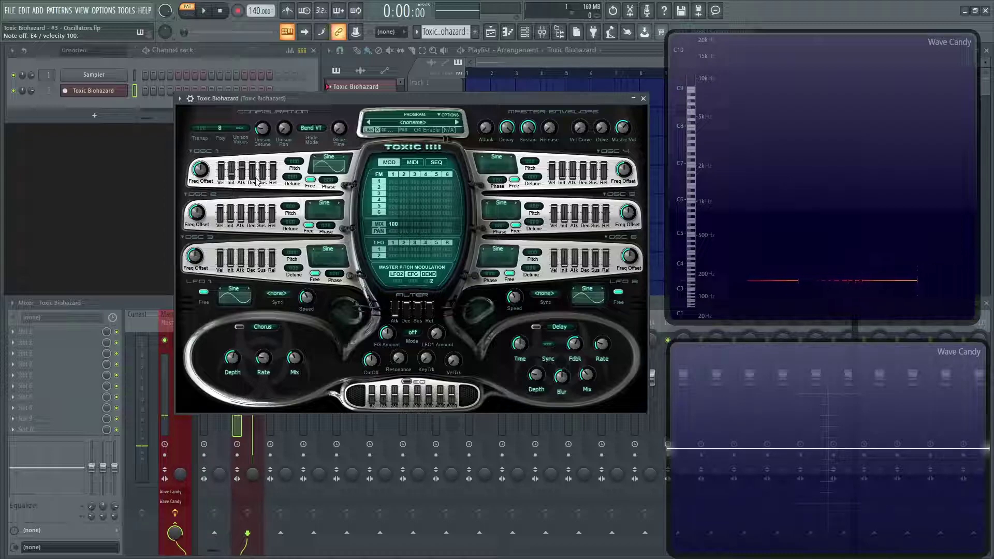
pyautogui.moveTo(231, 176); pyautogui.dragTo(231, 180)
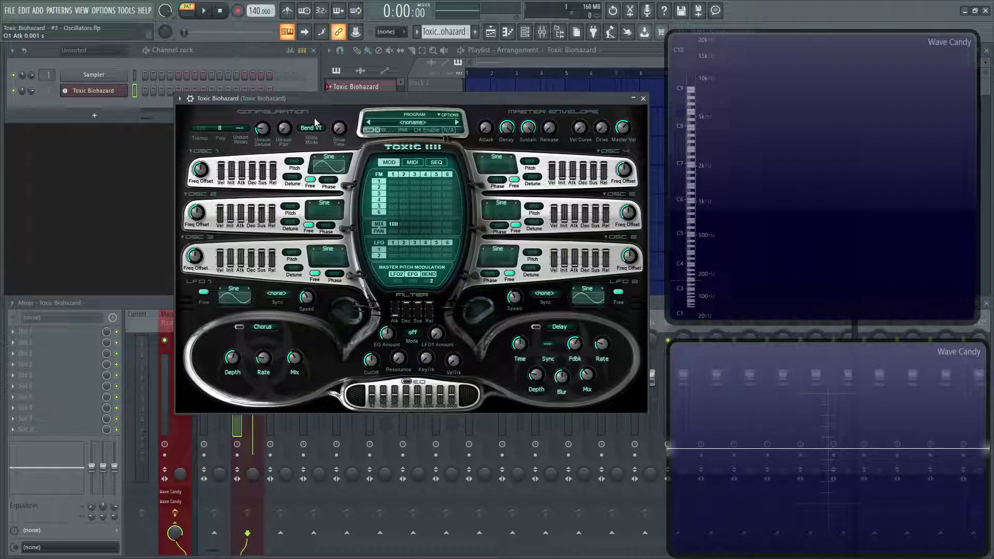
# Shift the synth window slightly downward and reset its program to the defaults.
pyautogui.moveTo(309, 98); pyautogui.dragTo(312, 106)
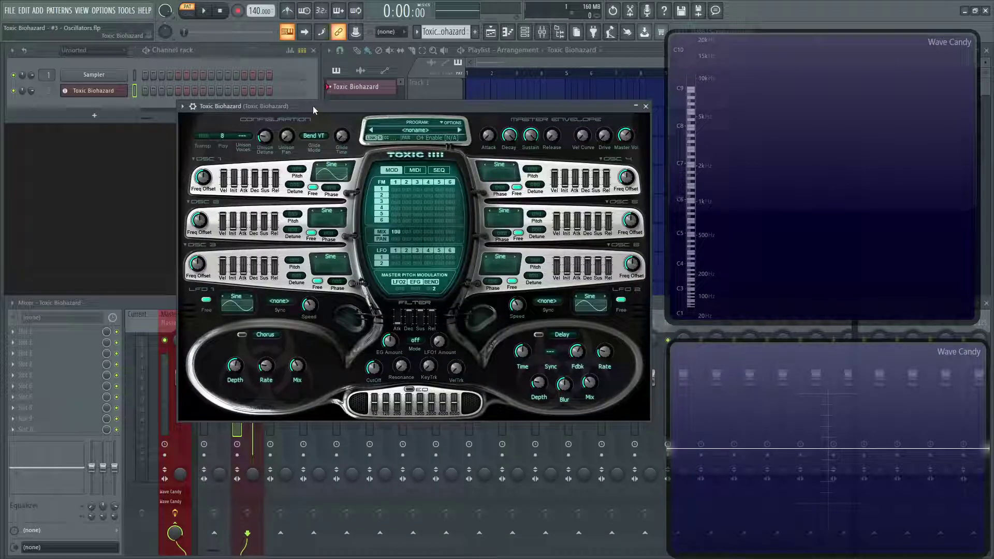
pyautogui.click(453, 123)
pyautogui.click(496, 252)
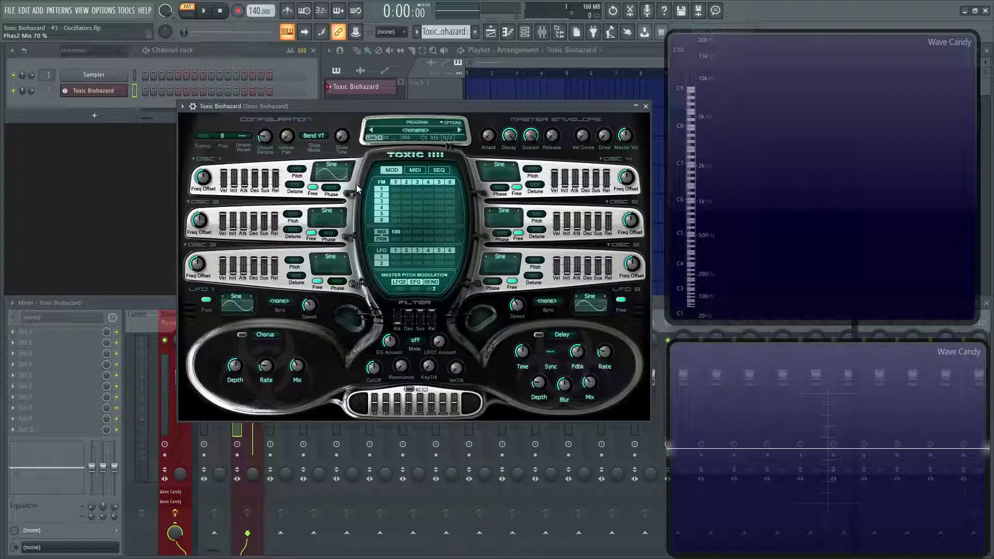
# Set oscillator 1's waveform to Saw and audition it with repeated E4 notes.
pyautogui.click(334, 170)
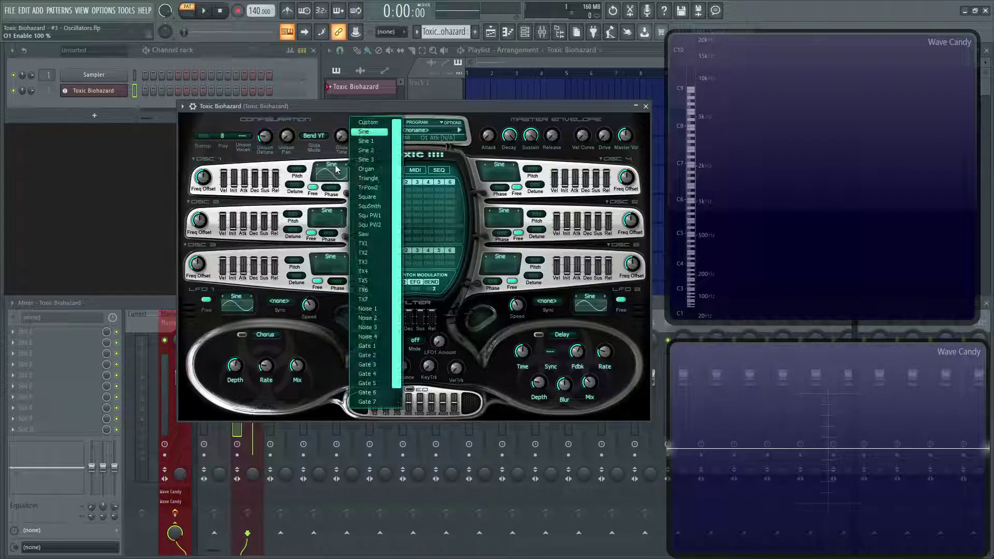
pyautogui.click(363, 234)
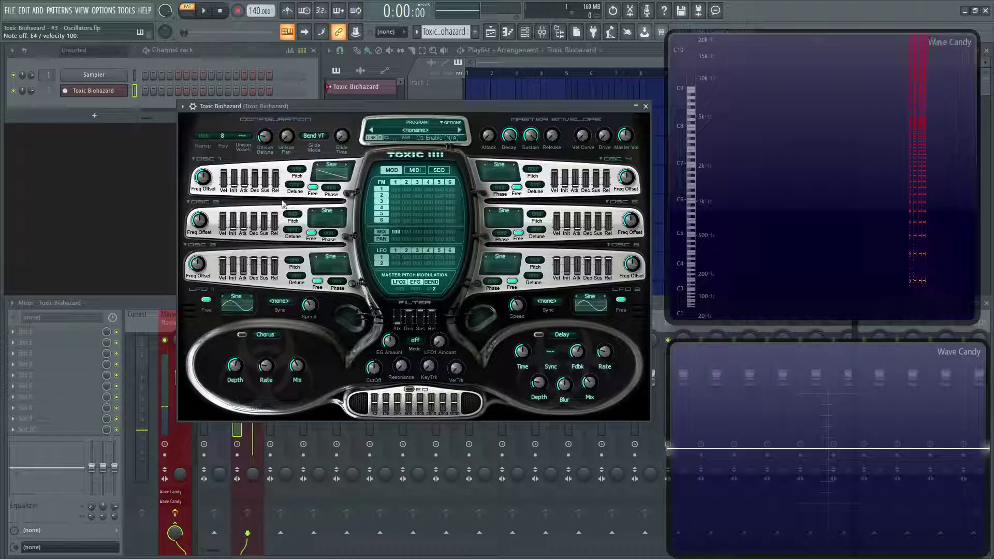
pyautogui.press('c')
pyautogui.press('c')
pyautogui.press('c')
pyautogui.press('c')
pyautogui.press('c')
# Adjust oscillator 1's decay-to-release envelope sliders, raising the release, and audition with repeated E4 notes and an F4.
pyautogui.moveTo(254, 173); pyautogui.dragTo(276, 173)
pyautogui.press('c')
pyautogui.press('c')
pyautogui.press('c')
pyautogui.press('c')
pyautogui.press('c')
pyautogui.press('c')
pyautogui.press('c')
pyautogui.press('c')
pyautogui.press('c')
pyautogui.press('c')
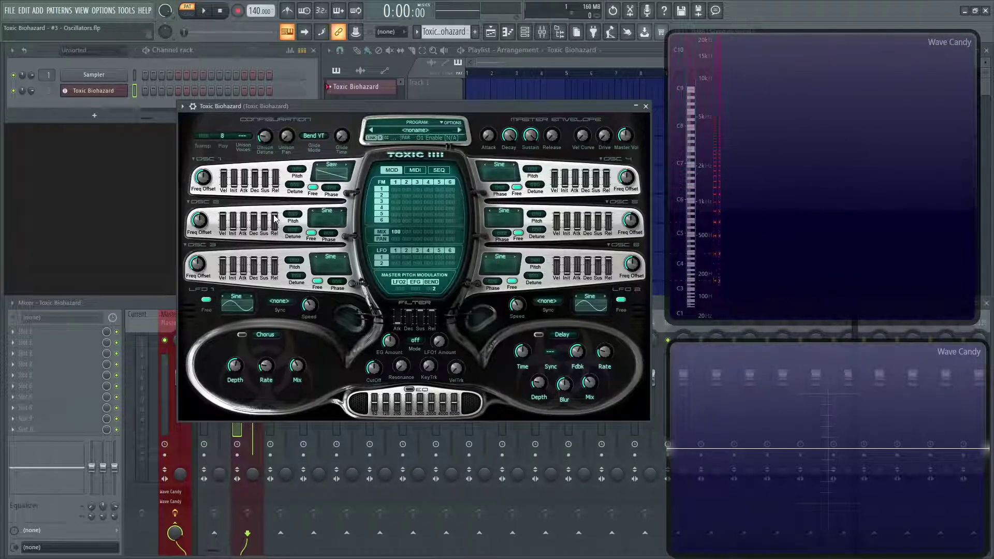
pyautogui.moveTo(277, 178); pyautogui.dragTo(277, 171)
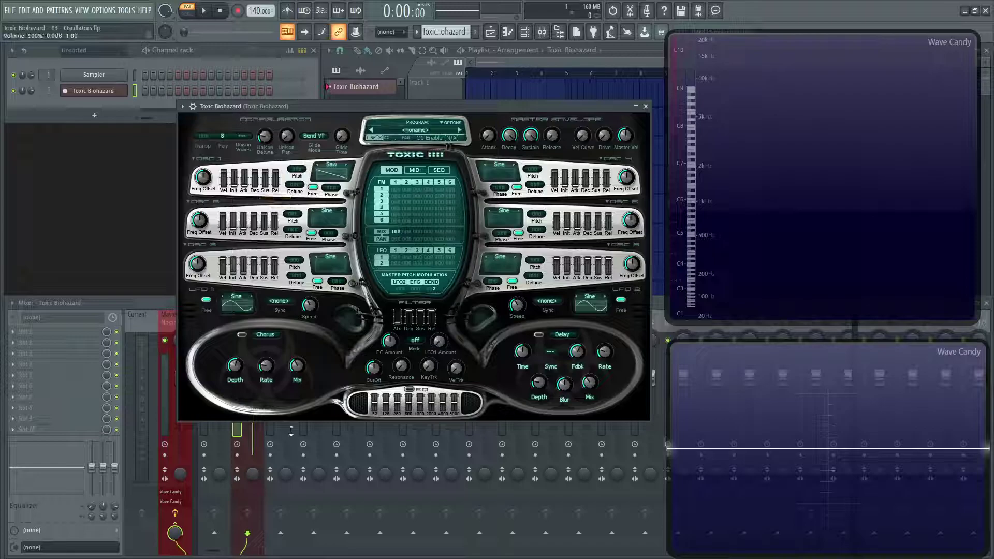
pyautogui.press('v')
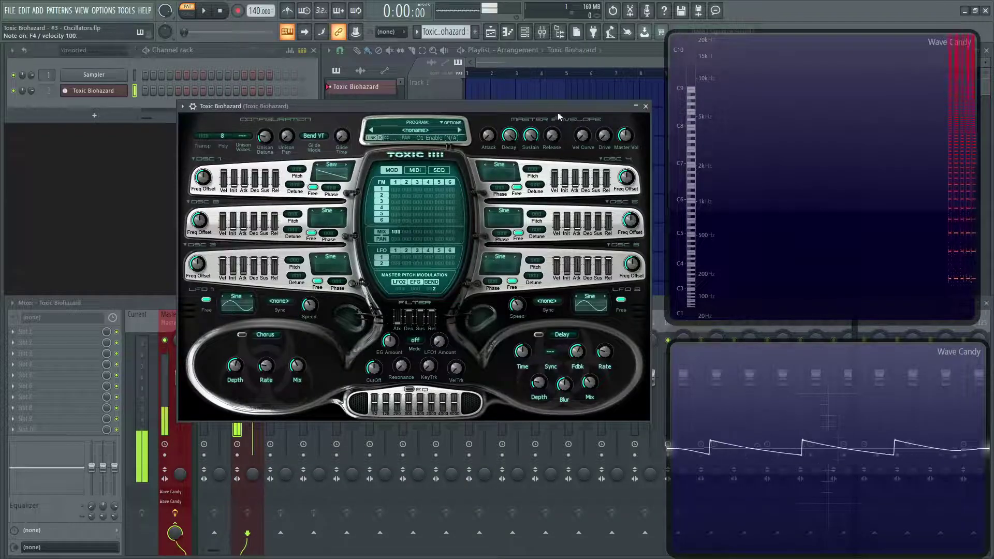
# Raise the master envelope's release in two passes and audition it with repeated F4 notes and a few neighbouring pitches.
pyautogui.moveTo(552, 136); pyautogui.dragTo(552, 117)
pyautogui.press('v')
pyautogui.press('v')
pyautogui.press('v')
pyautogui.press('v')
pyautogui.press('v')
pyautogui.press('v')
pyautogui.press('z')
pyautogui.press('c')
pyautogui.press('b')
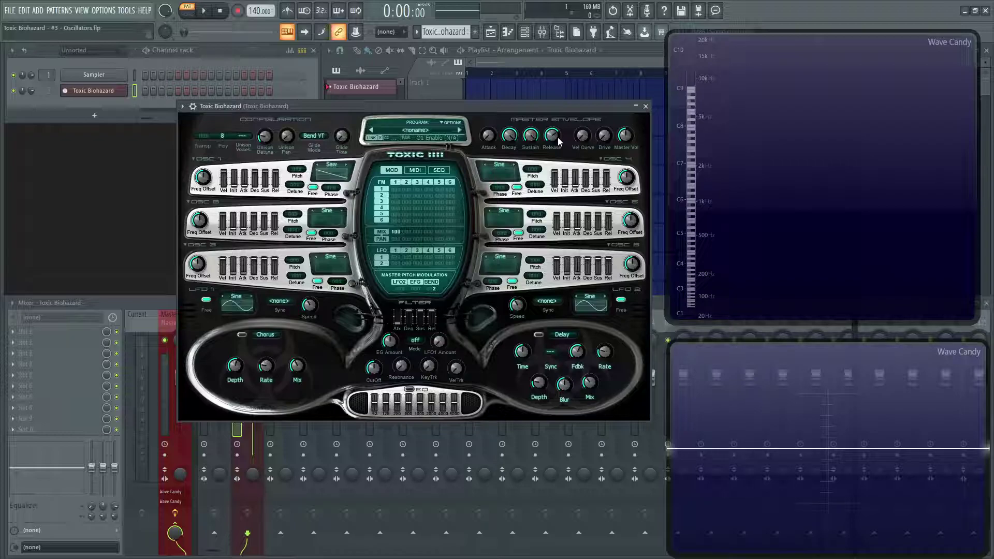
pyautogui.moveTo(554, 139); pyautogui.dragTo(554, 119)
# Compare a low release on oscillator 1 using repeated F4 notes, and raise its release.
pyautogui.click(276, 184)
pyautogui.press('v')
pyautogui.press('v')
pyautogui.press('v')
pyautogui.press('v')
pyautogui.press('v')
pyautogui.press('v')
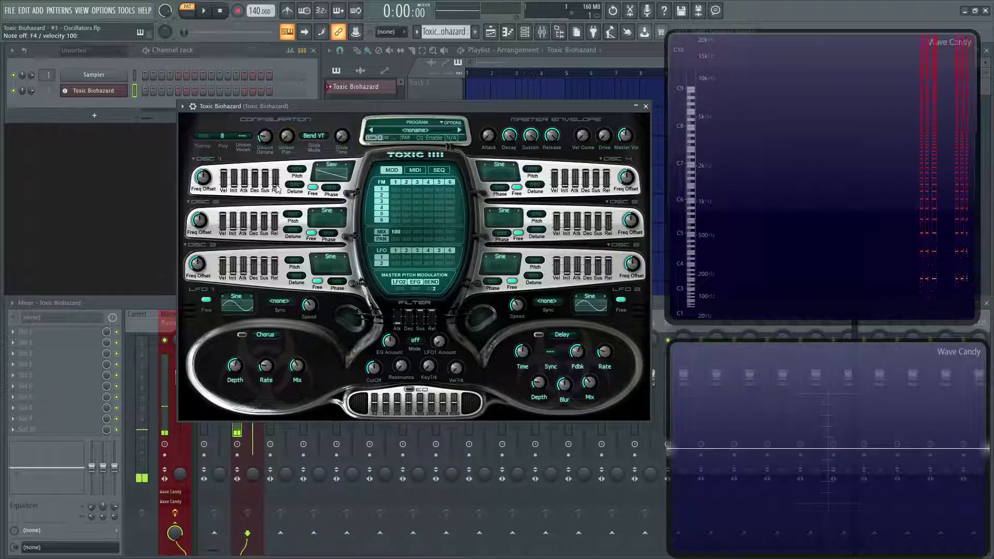
pyautogui.moveTo(275, 189); pyautogui.dragTo(276, 169)
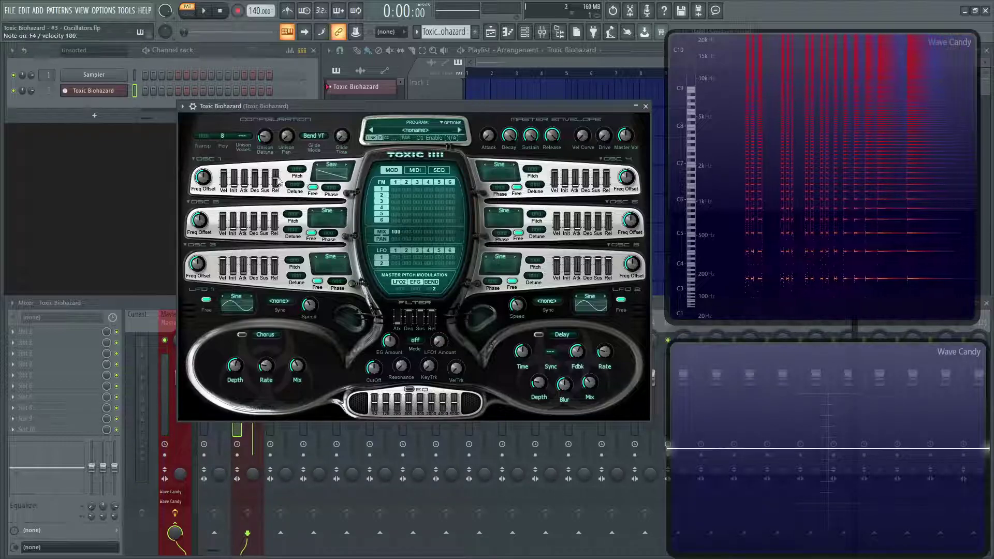
# Lower oscillator 2's release to 0.001 s and reset the whole program to its default settings.
pyautogui.press('v')
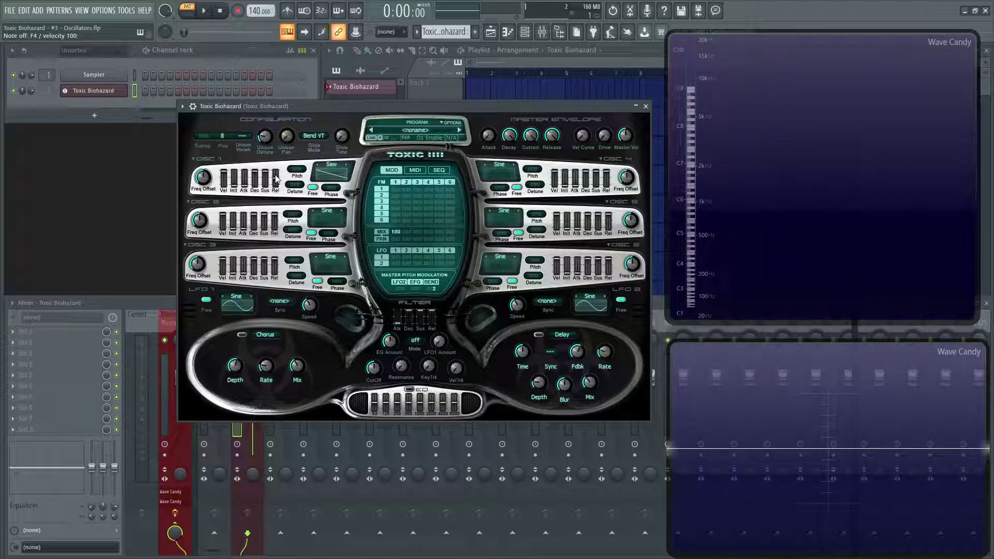
pyautogui.click(277, 221)
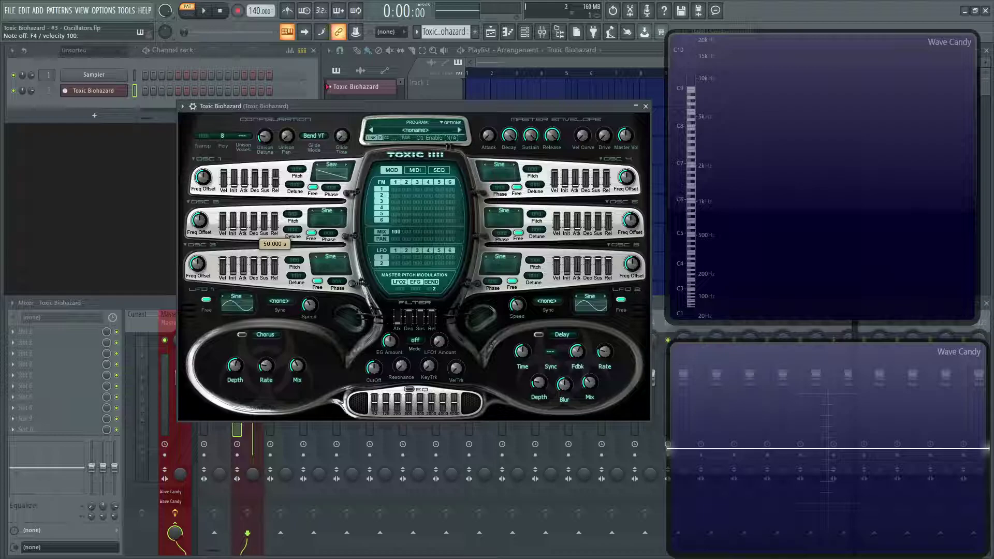
pyautogui.moveTo(277, 221); pyautogui.dragTo(277, 238)
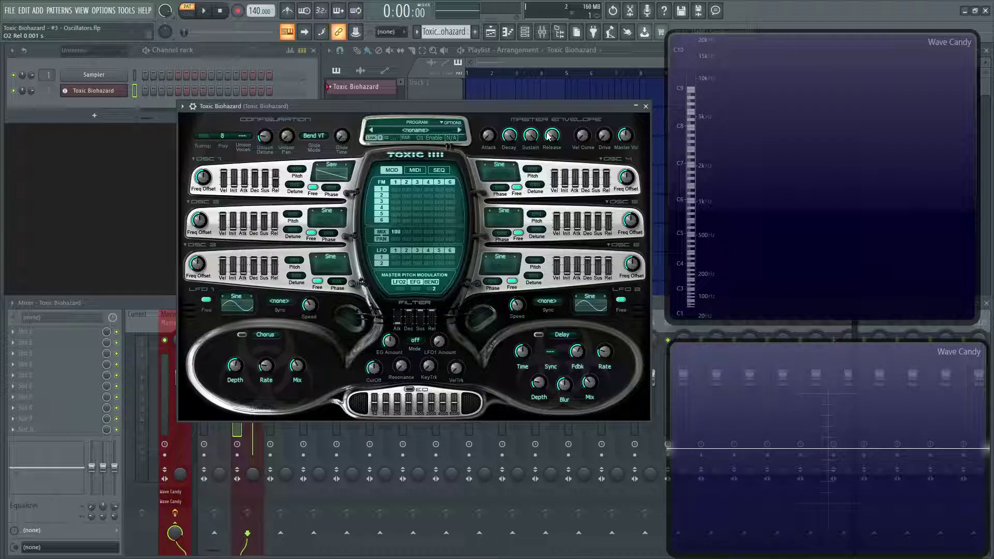
pyautogui.click(274, 234)
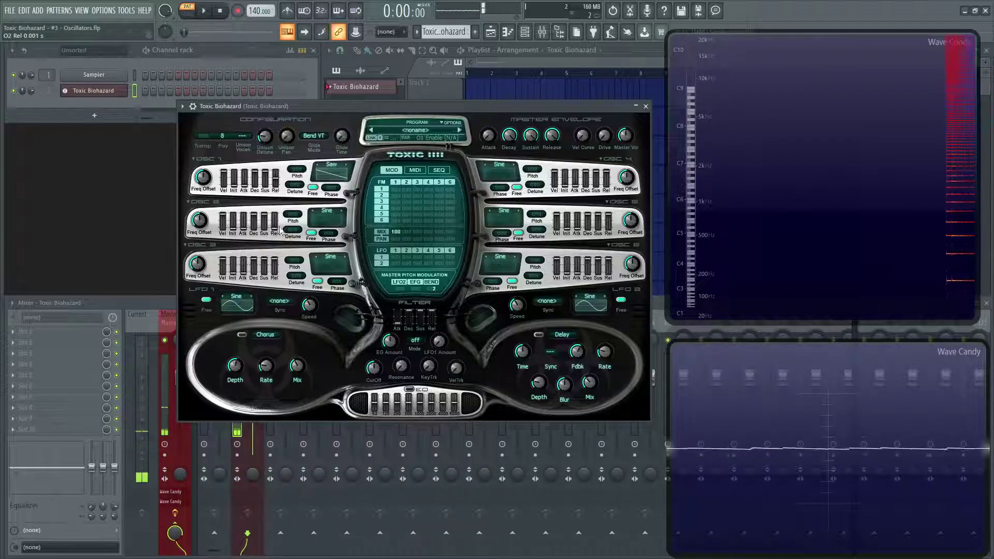
pyautogui.click(450, 122)
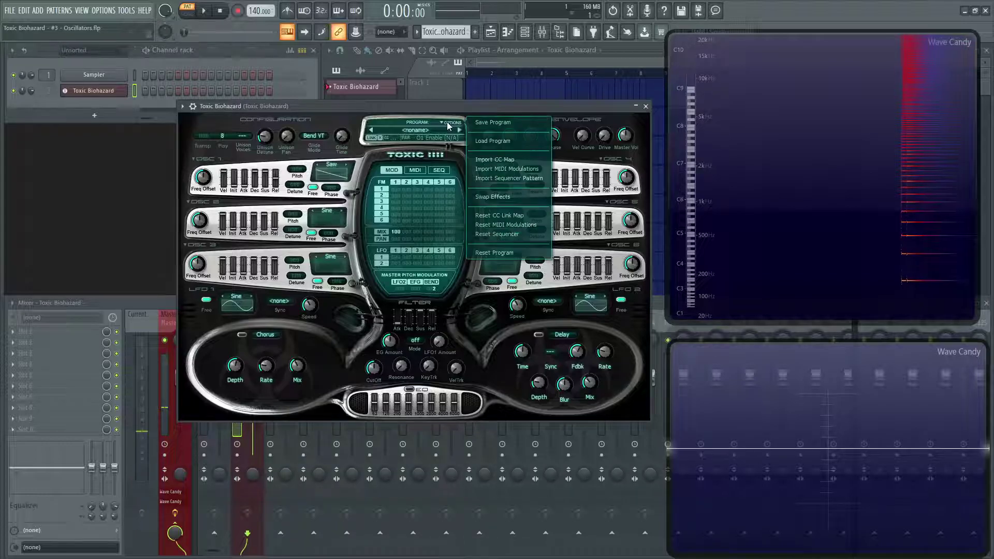
pyautogui.click(503, 255)
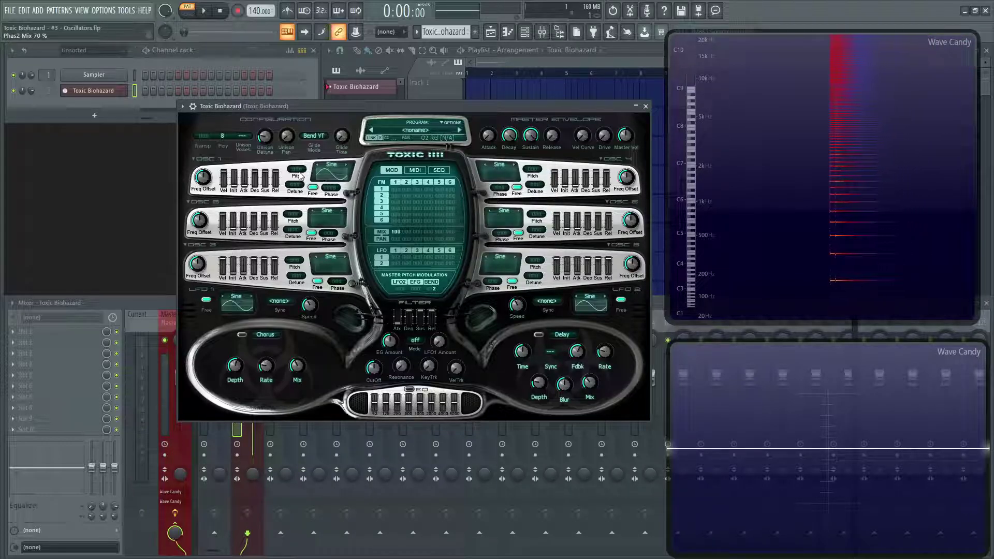
# Try out oscillator 1's pitch and detune values and toggle its free-run switch.
pyautogui.moveTo(300, 174)
pyautogui.mouseDown()
pyautogui.moveTo(299, 129)
pyautogui.moveTo(298, 180)
pyautogui.mouseUp()
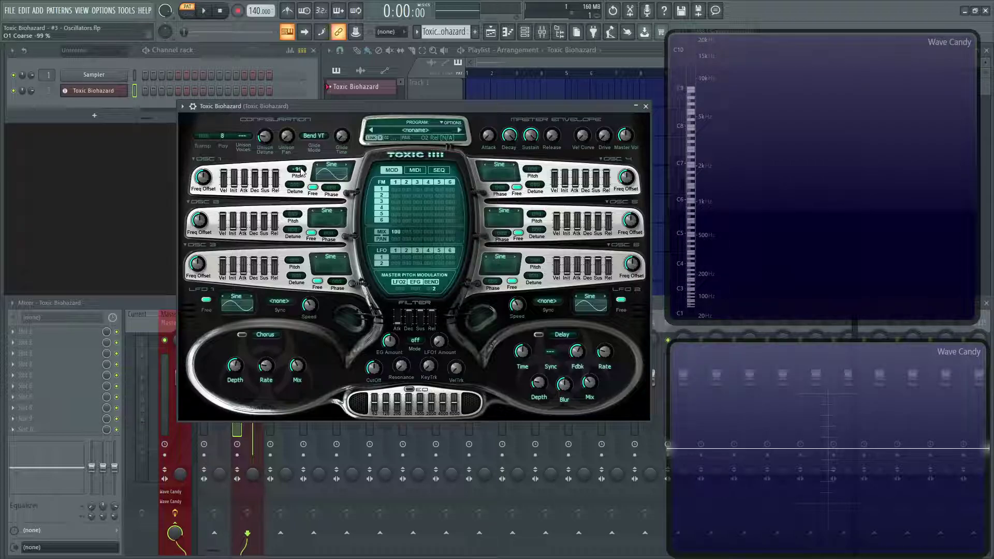
pyautogui.moveTo(301, 171); pyautogui.dragTo(301, 167)
pyautogui.moveTo(295, 184); pyautogui.dragTo(295, 222)
pyautogui.click(313, 187)
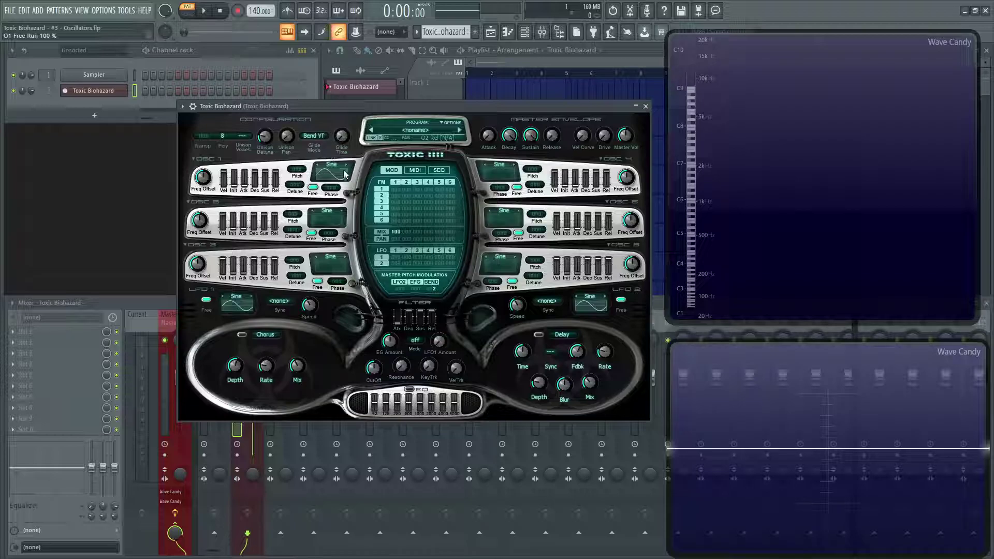
pyautogui.click(313, 188)
# Try different phase values on oscillator 1 and reset the program to its defaults.
pyautogui.moveTo(331, 188); pyautogui.dragTo(331, 181)
pyautogui.moveTo(348, 178); pyautogui.dragTo(331, 191)
pyautogui.moveTo(331, 187)
pyautogui.mouseDown()
pyautogui.moveTo(331, 177)
pyautogui.moveTo(331, 186)
pyautogui.mouseUp()
pyautogui.moveTo(331, 187); pyautogui.dragTo(331, 187)
pyautogui.click(450, 123)
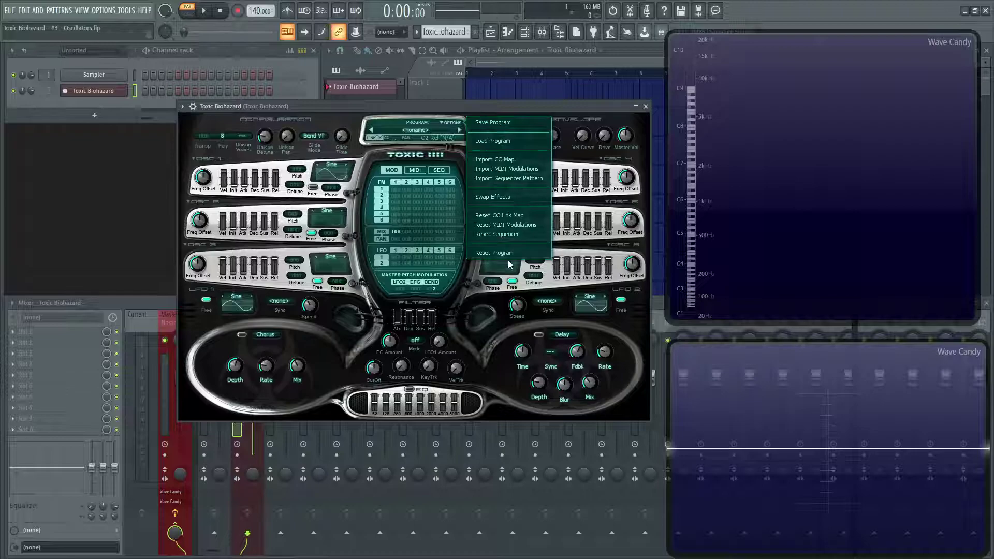
pyautogui.click(490, 255)
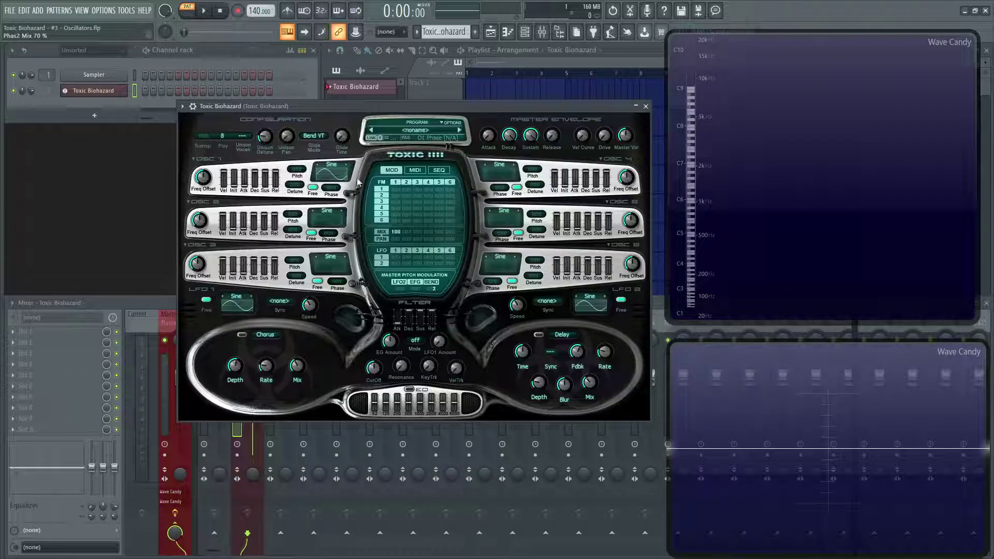
# Audition oscillator 1's Sine wave with a few notes, varying its mix level and returning it to 100.
pyautogui.press('q')
pyautogui.press('z')
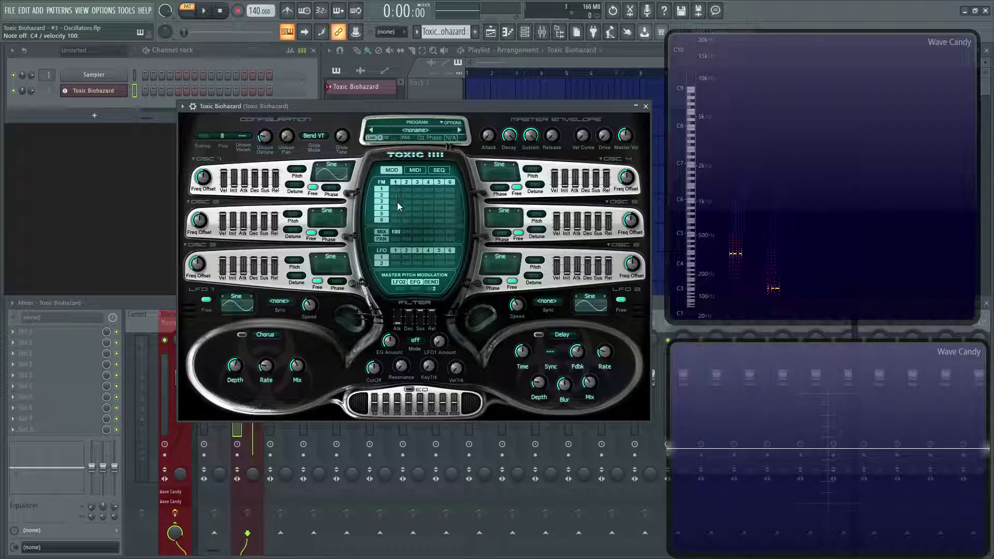
pyautogui.moveTo(400, 236)
pyautogui.mouseDown()
pyautogui.moveTo(400, 273)
pyautogui.moveTo(396, 232)
pyautogui.mouseUp()
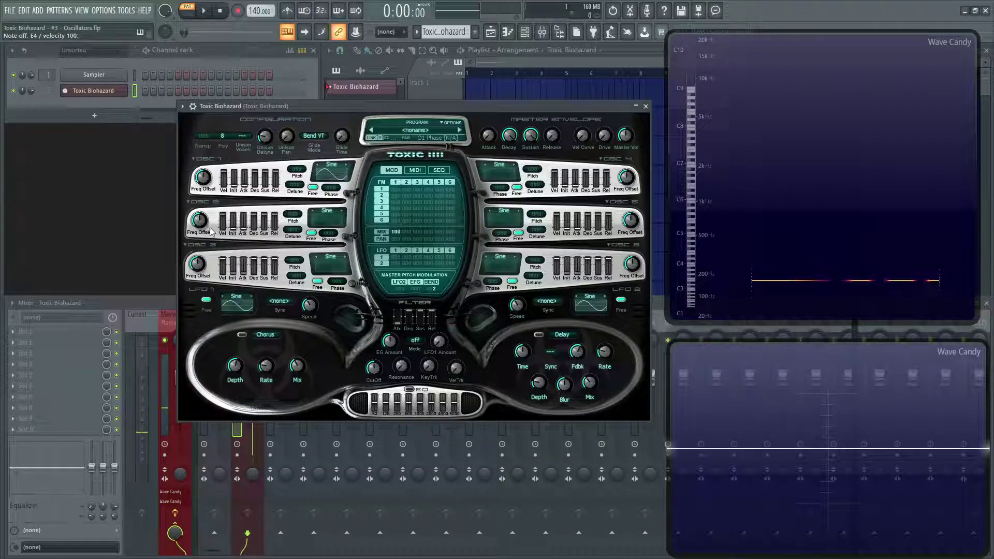
# Enable oscillator 2, set its waveform to Square and audition it with repeated E4 notes.
pyautogui.click(330, 212)
pyautogui.click(330, 212)
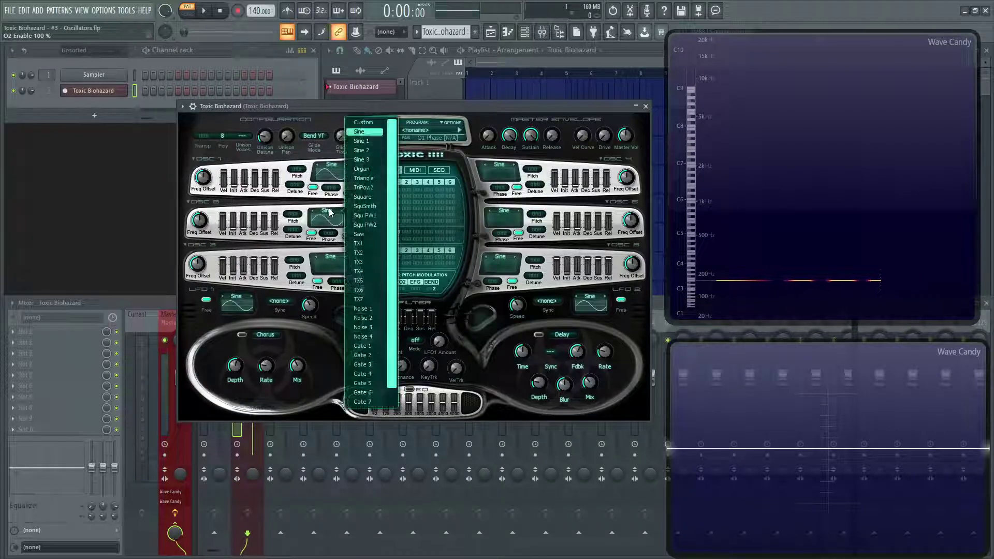
pyautogui.click(362, 197)
pyautogui.press('c')
pyautogui.press('c')
pyautogui.press('c')
pyautogui.press('c')
pyautogui.press('c')
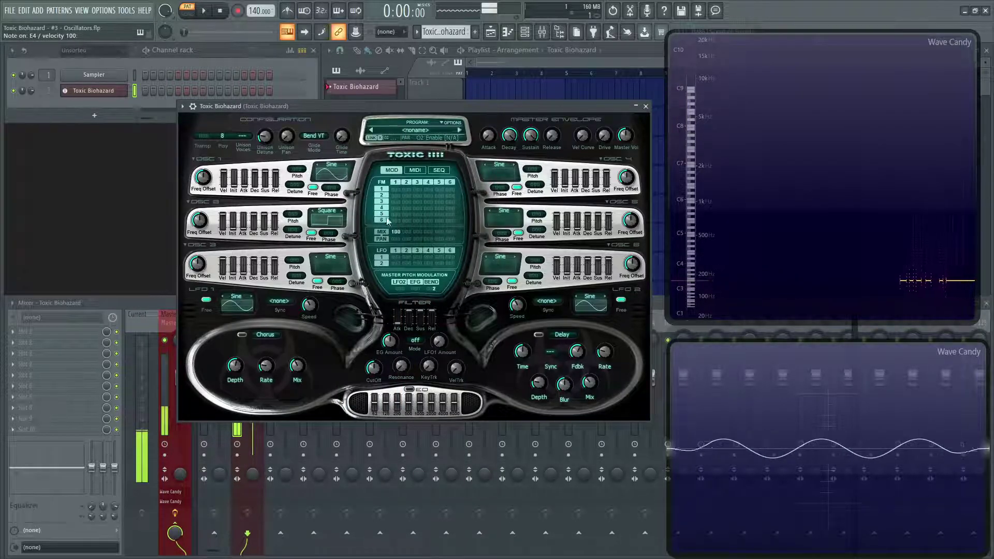
# Raise oscillator 2's mix level to 31 and on to 100, auditioning with D4 and C4 notes.
pyautogui.moveTo(409, 234); pyautogui.dragTo(409, 269)
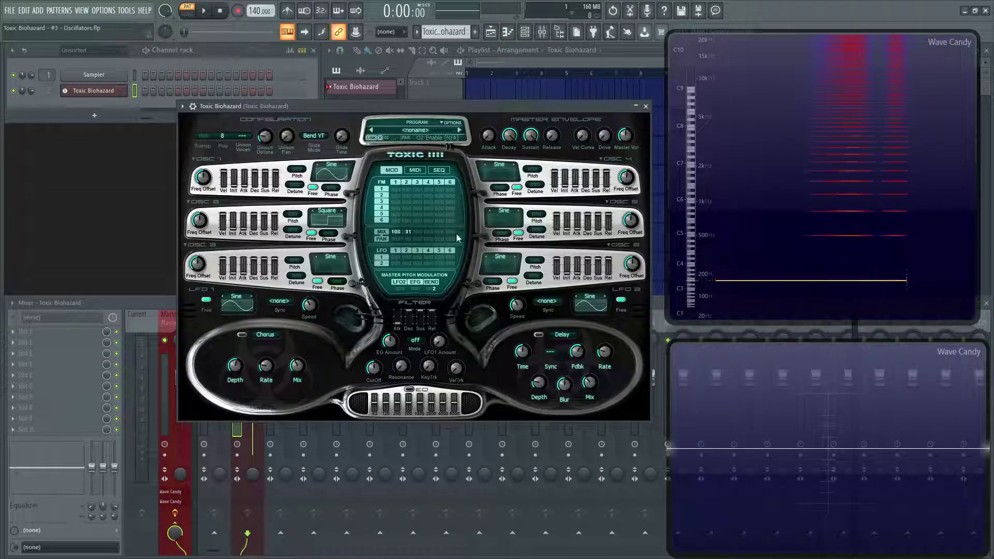
pyautogui.press('x')
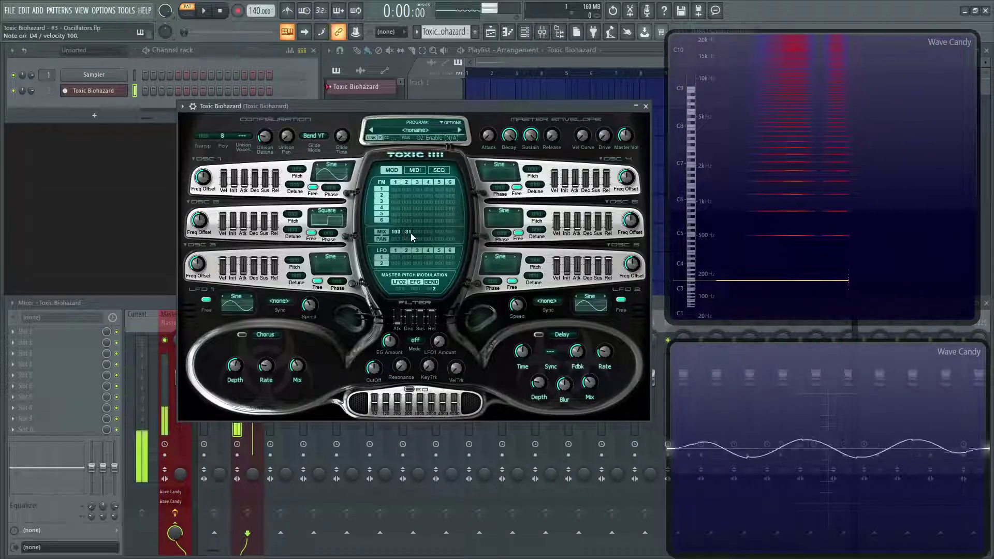
pyautogui.moveTo(409, 233); pyautogui.dragTo(408, 197)
pyautogui.press('z')
pyautogui.press('z')
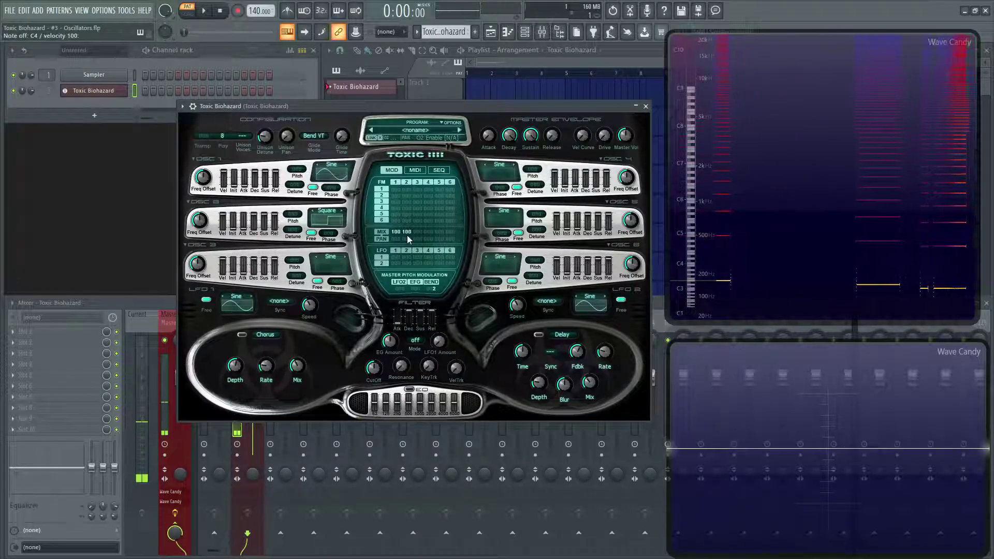
# Audition oscillator 1's mix at 77 with repeated C4 notes, and return the mix levels to 100 and 0.
pyautogui.moveTo(396, 232); pyautogui.dragTo(395, 244)
pyautogui.press('z')
pyautogui.press('z')
pyautogui.press('z')
pyautogui.press('z')
pyautogui.press('z')
pyautogui.press('z')
pyautogui.press('z')
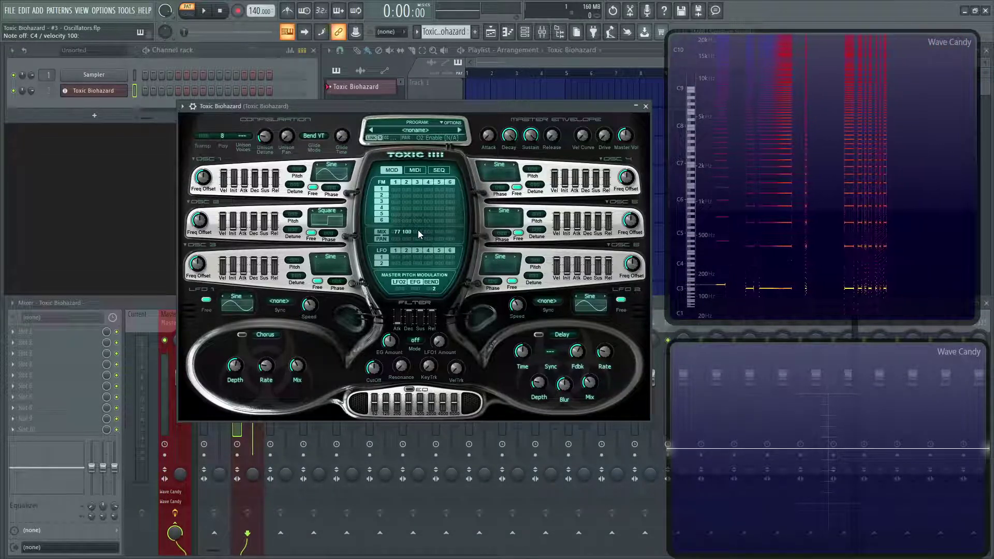
pyautogui.moveTo(399, 234); pyautogui.dragTo(414, 251)
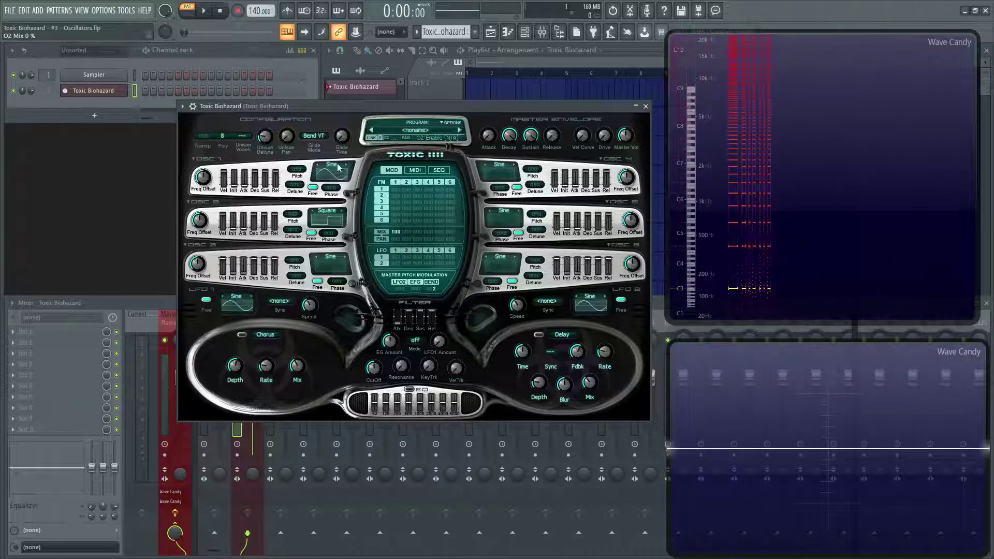
# Pan oscillator 1 to -50 and set its pitch to -12, auditioning with E4 and F4 notes.
pyautogui.press('c')
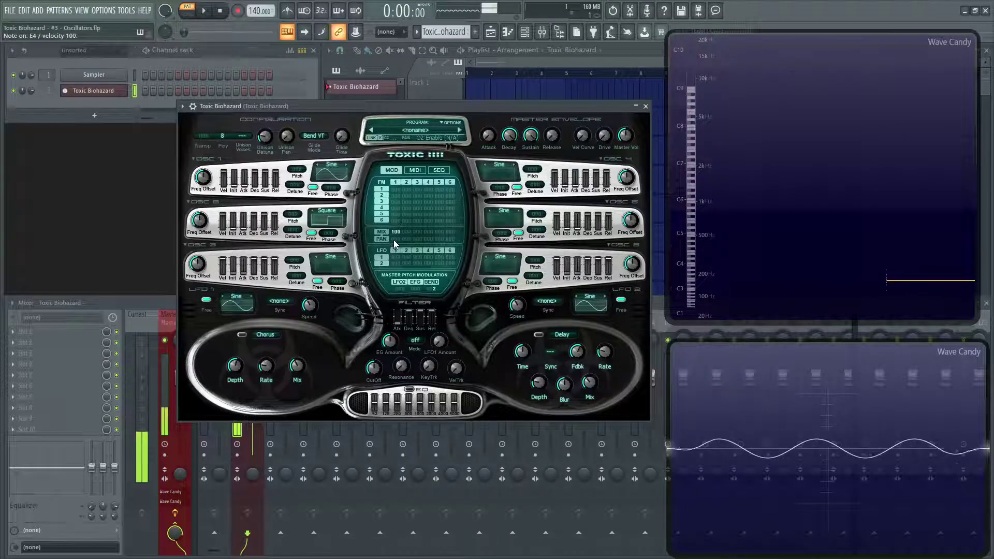
pyautogui.moveTo(395, 239); pyautogui.dragTo(396, 260)
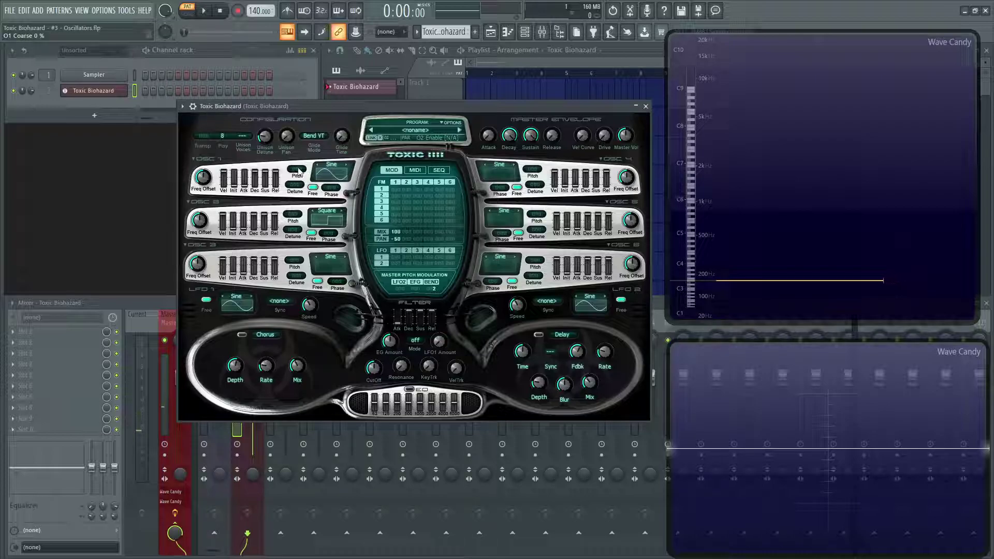
pyautogui.moveTo(296, 169); pyautogui.dragTo(297, 179)
pyautogui.press('v')
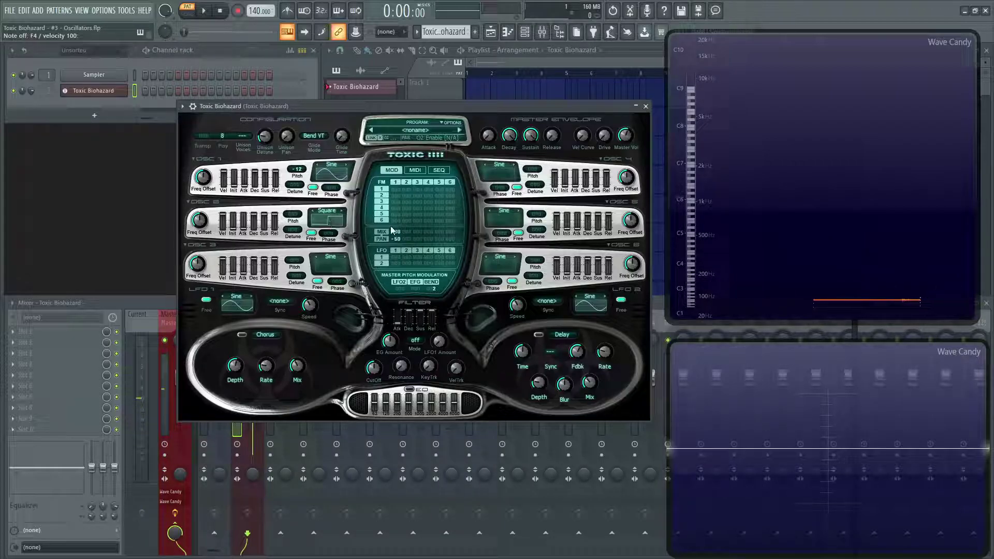
# Pan oscillator 2 to 50 with its mix at 29, audition F4, and return oscillator 1's pan to 0.
pyautogui.moveTo(408, 241)
pyautogui.mouseDown()
pyautogui.moveTo(409, 222)
pyautogui.moveTo(422, 239)
pyautogui.mouseUp()
pyautogui.press('v')
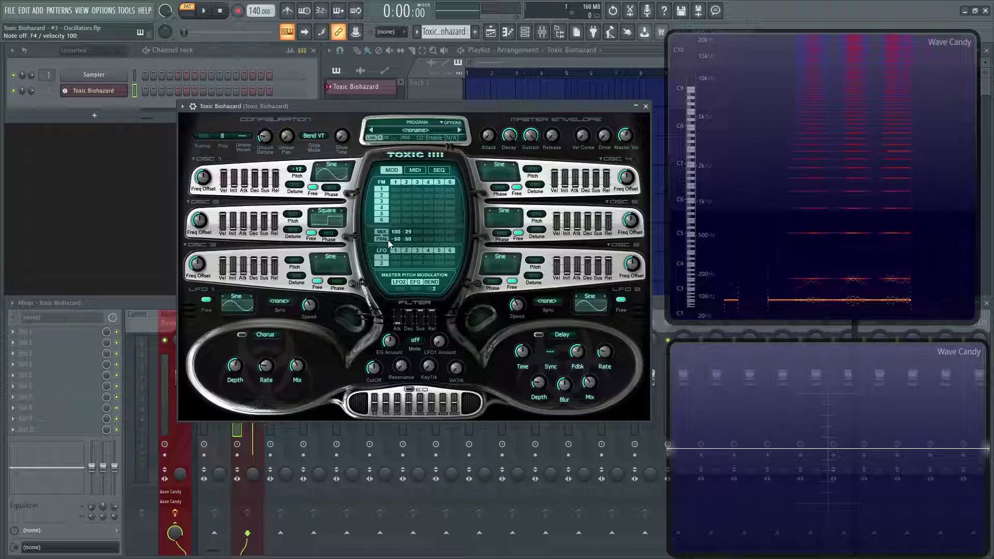
pyautogui.moveTo(396, 241)
pyautogui.mouseDown()
pyautogui.moveTo(396, 217)
pyautogui.moveTo(393, 237)
pyautogui.mouseUp()
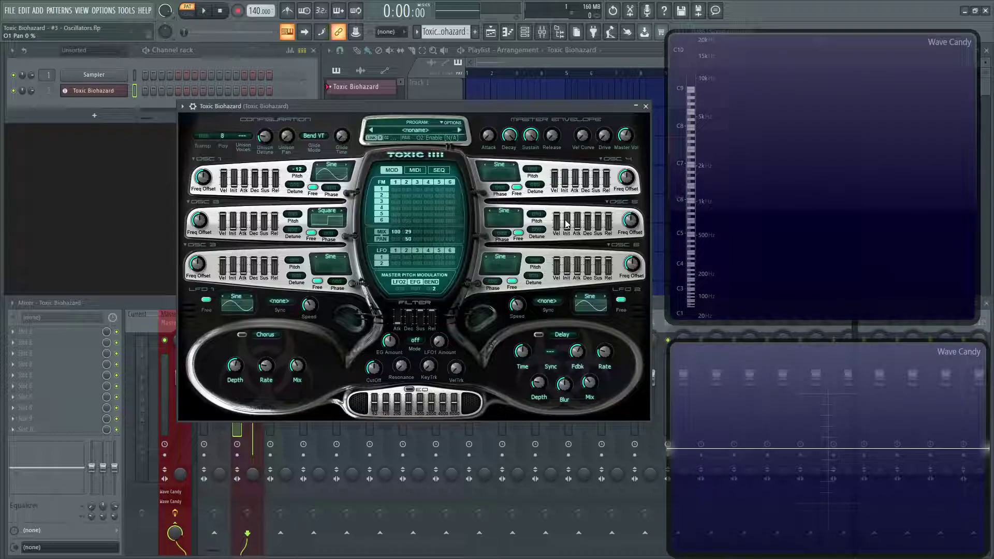
# Toggle oscillator 1 off and back on, and view the MIDI and SEQ pages before returning to MOD.
pyautogui.click(324, 174)
pyautogui.click(324, 174)
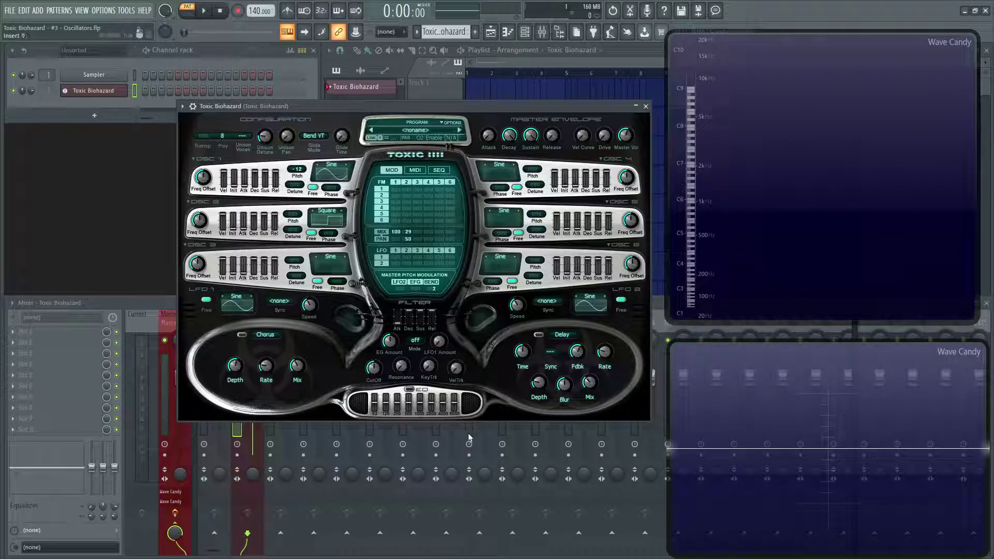
pyautogui.click(414, 169)
pyautogui.click(439, 169)
pyautogui.click(414, 170)
pyautogui.click(392, 170)
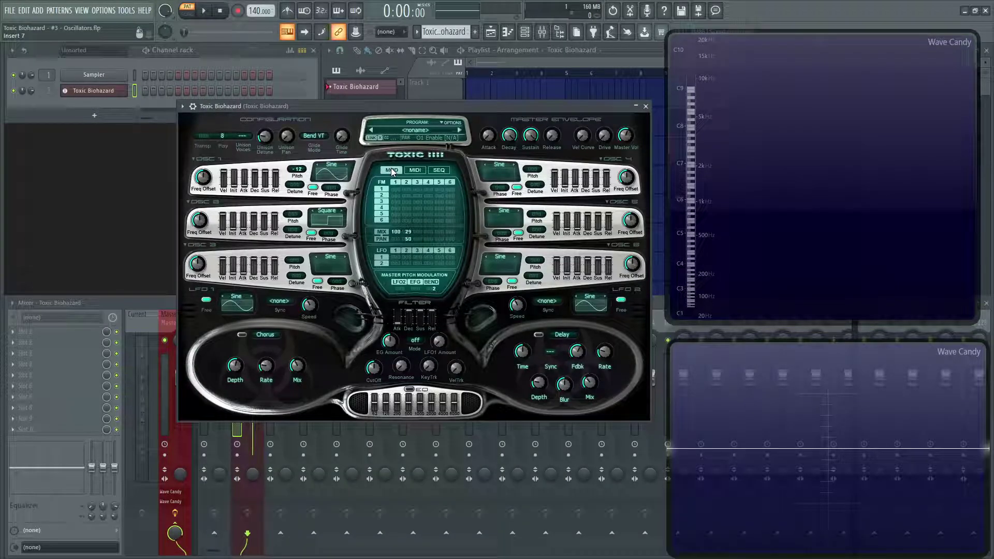